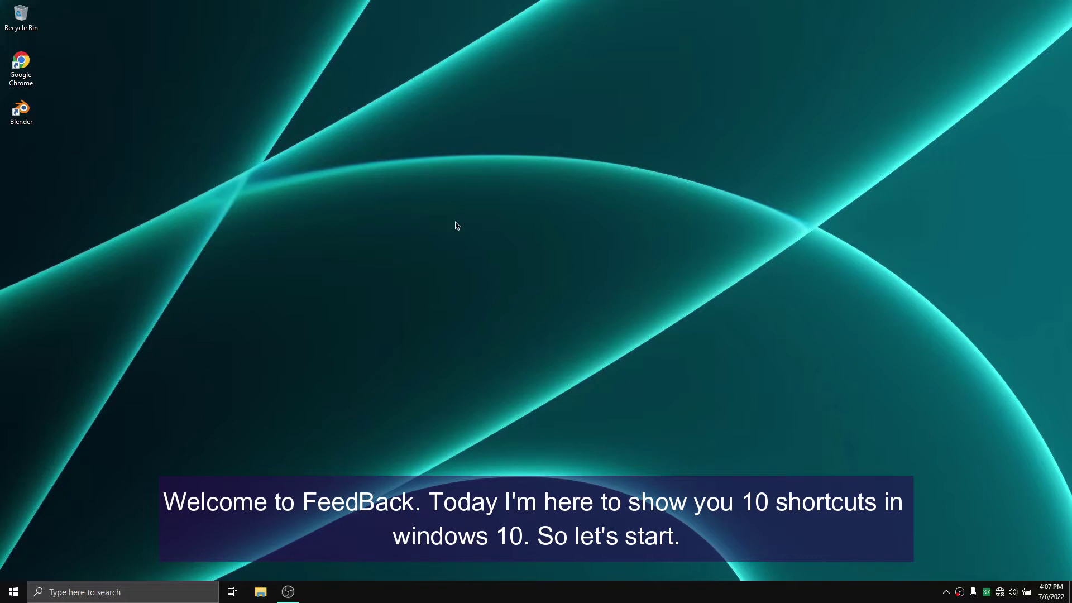
# Open a File Explorer window and toggle repeatedly between it and the bare desktop
pyautogui.press('super+e')
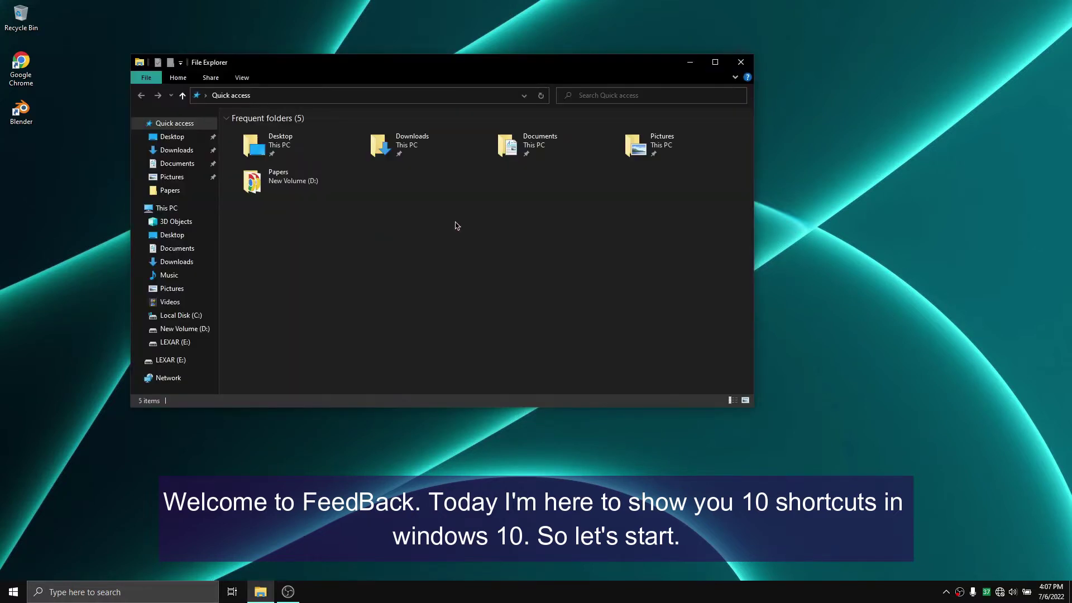
pyautogui.press('super+d')
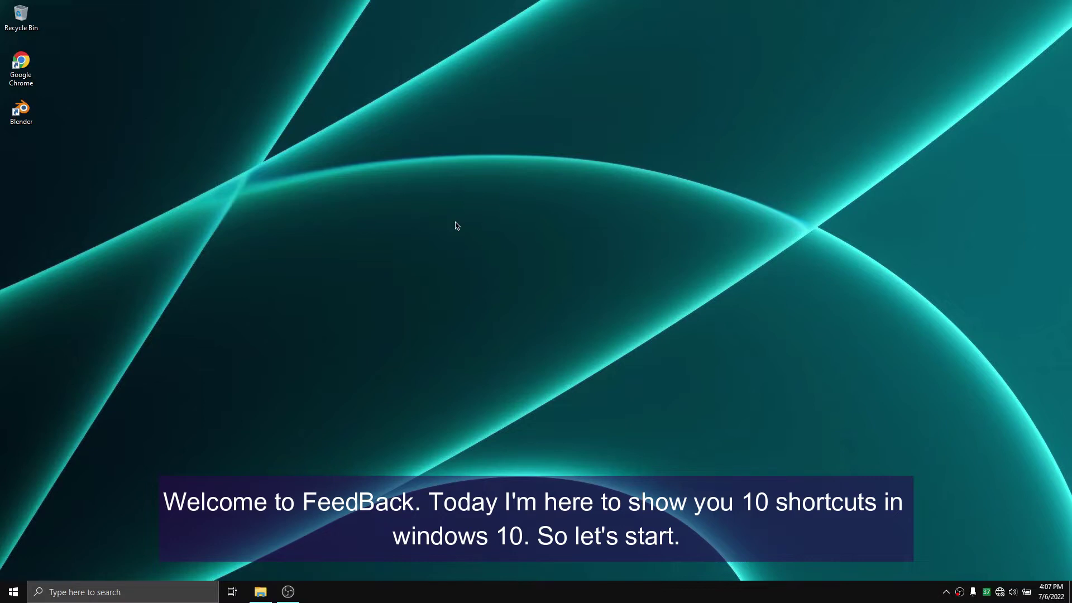
pyautogui.press('super+d')
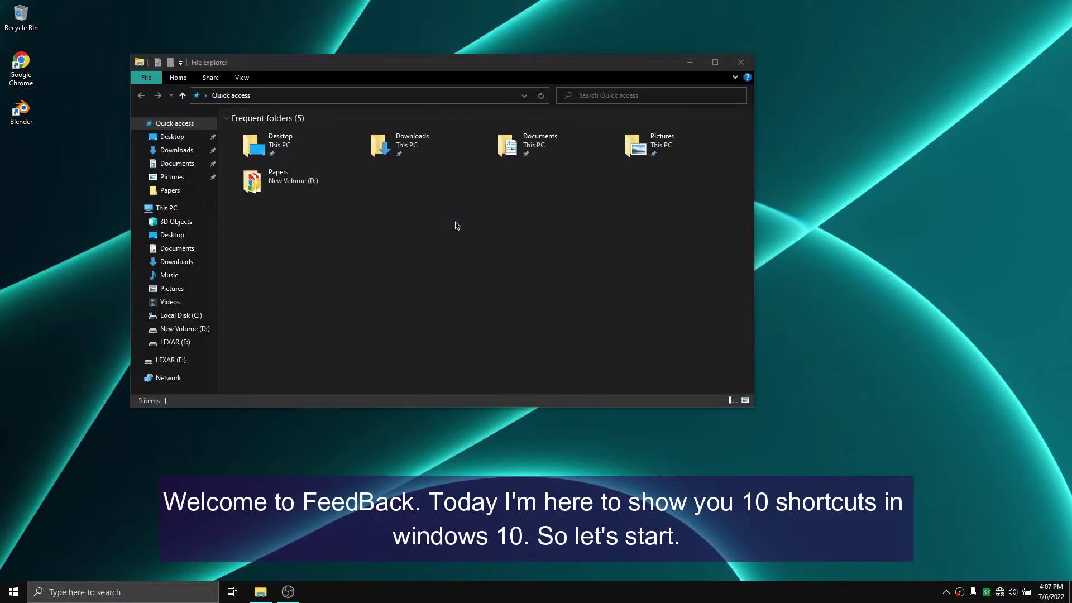
pyautogui.press('super+d')
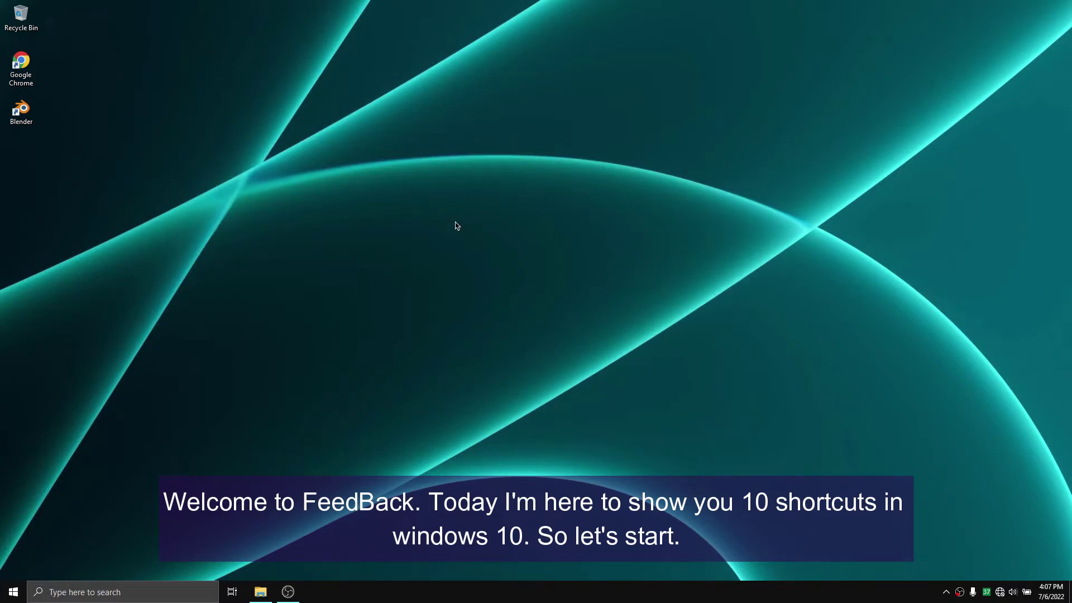
pyautogui.press('super+d')
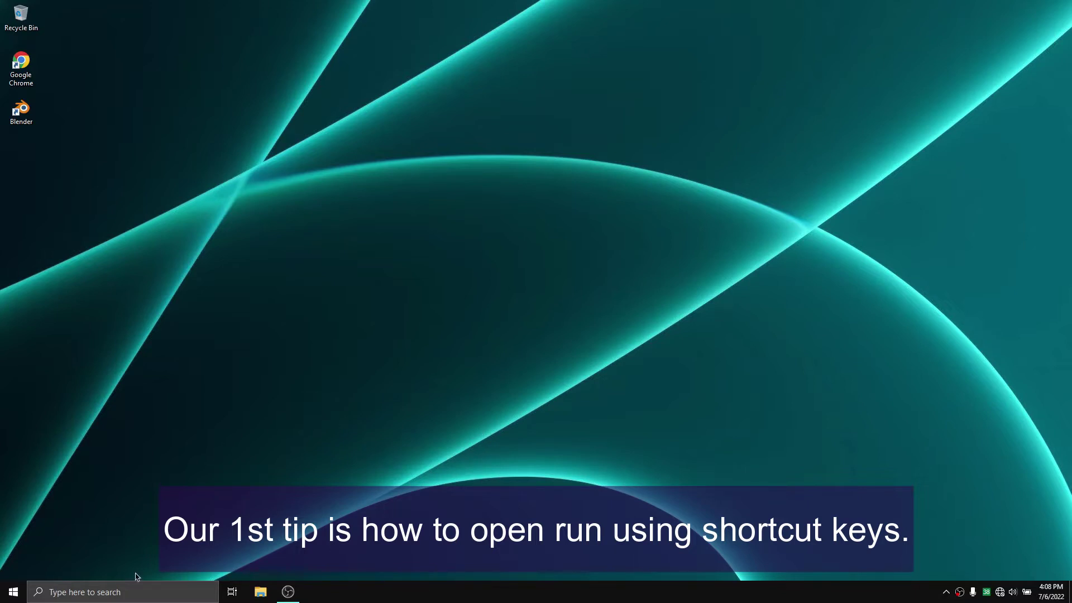
# Find the Run app with a Windows search for "run", open it, and close its dialog
pyautogui.click(111, 592)
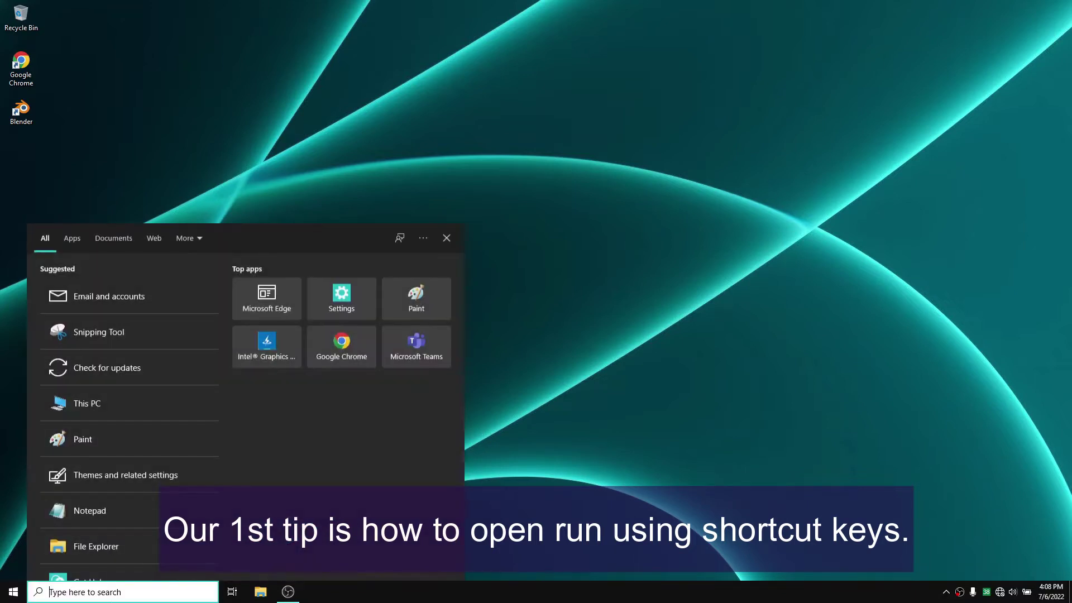
pyautogui.write('run')
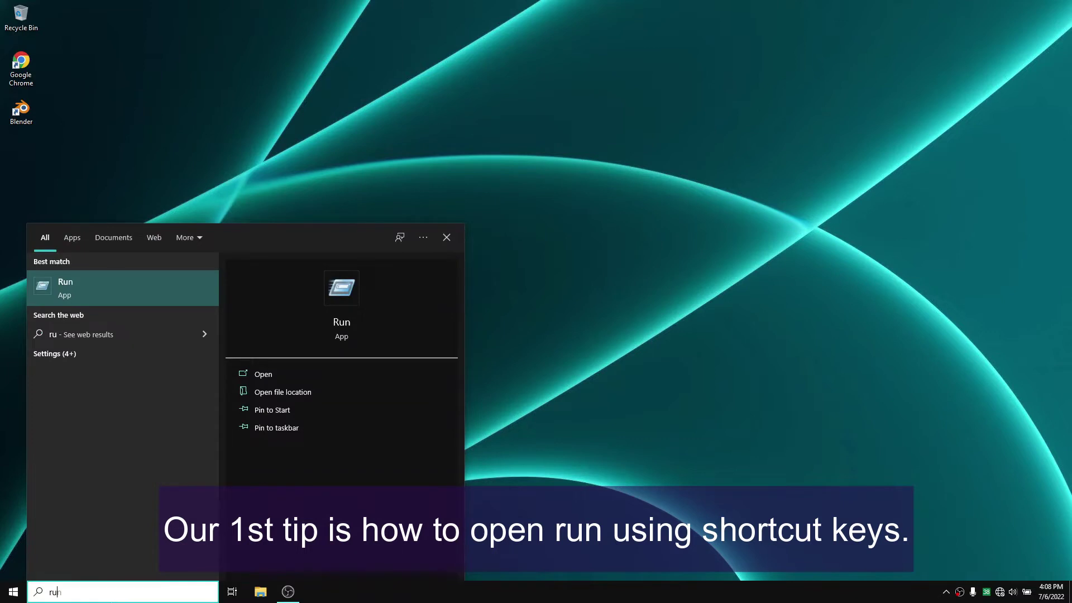
pyautogui.press('Return')
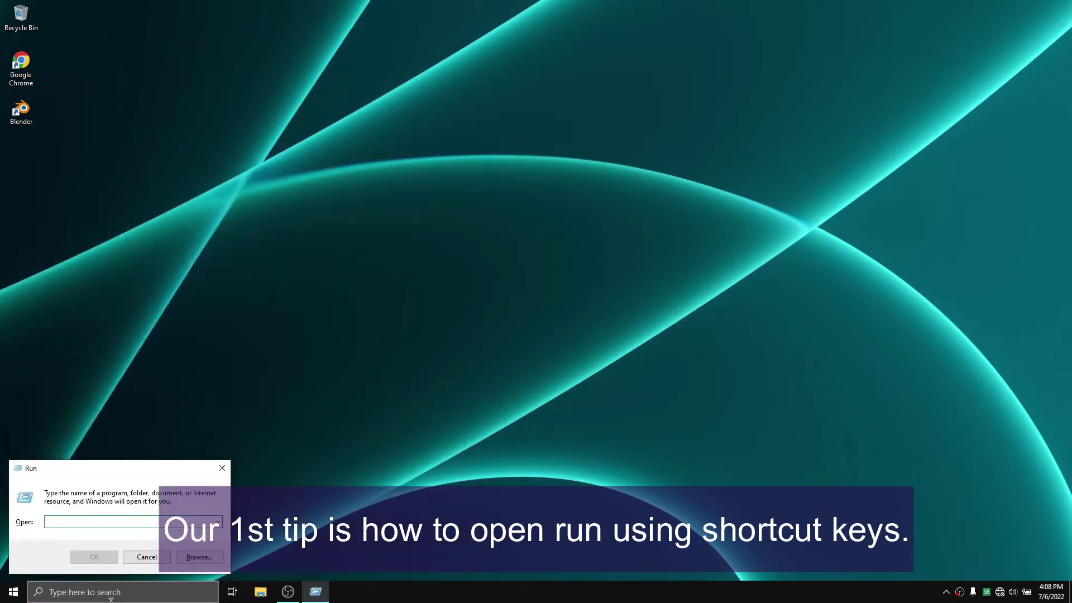
pyautogui.click(223, 467)
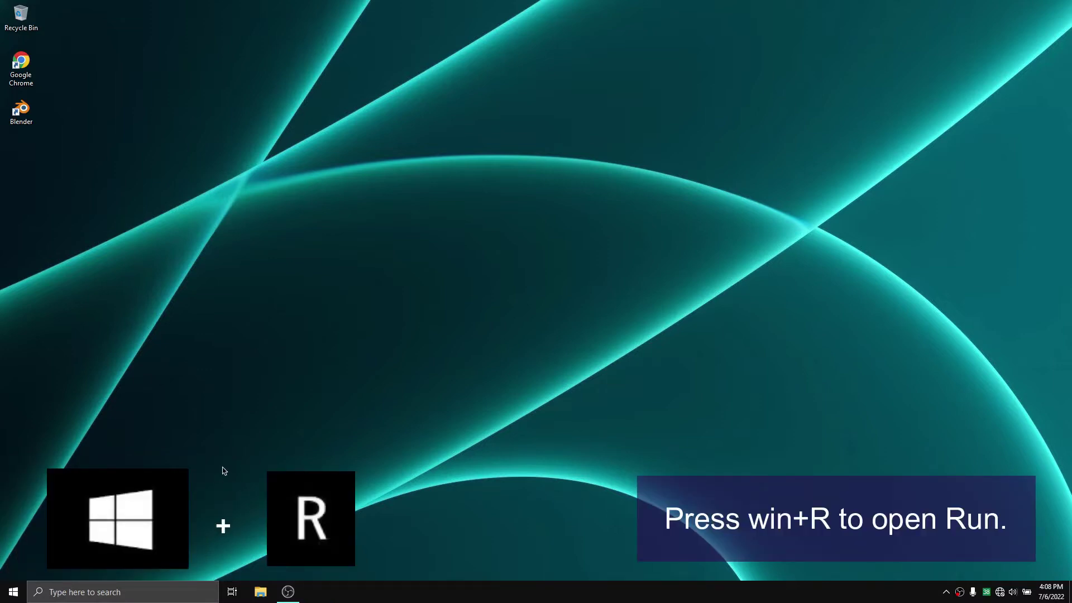
# Open the Run dialog and launch Notepad with the command "notepad"
pyautogui.press('super+r')
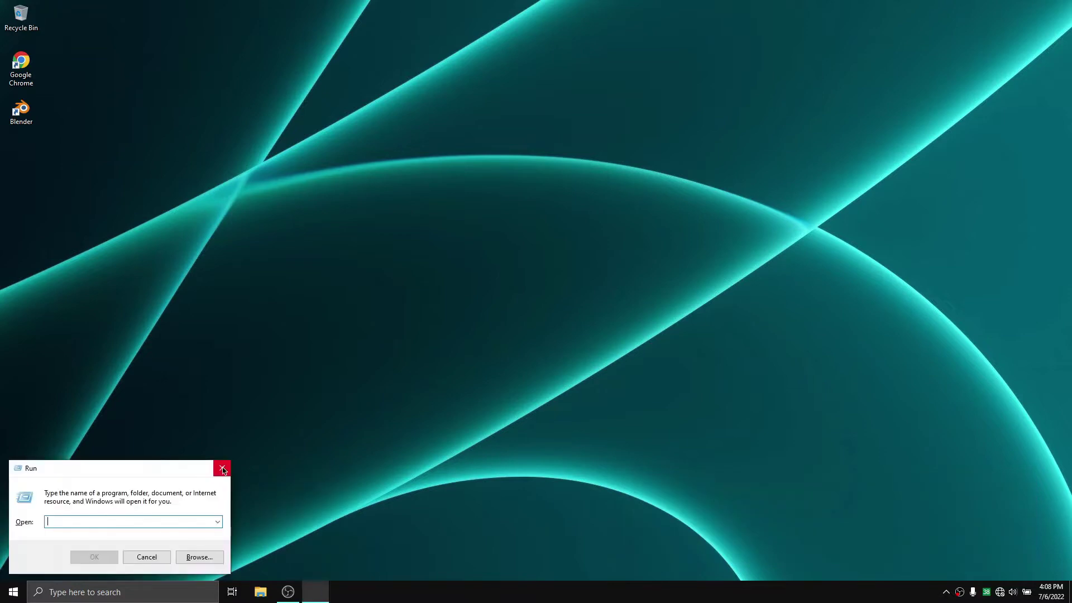
pyautogui.write('n')
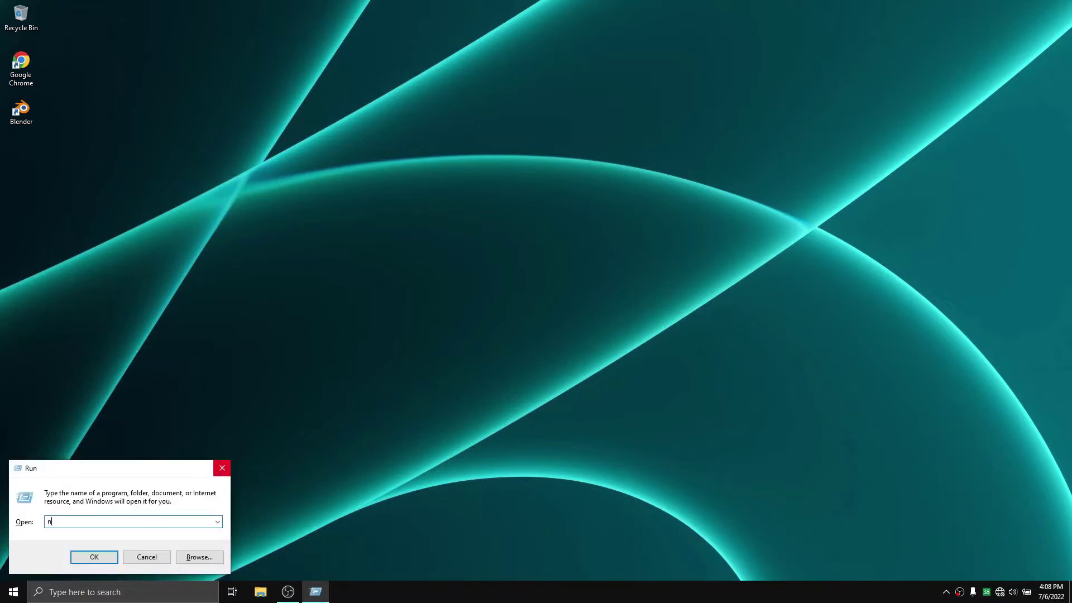
pyautogui.write('otepad')
pyautogui.press('Return')
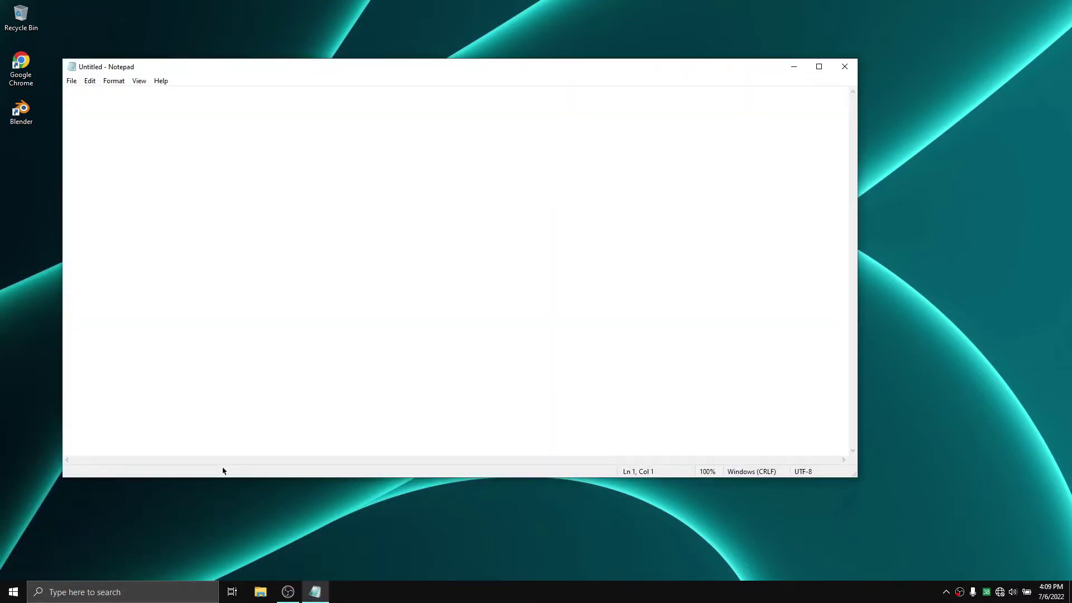
# Open the Run dialog again and launch the Command Prompt with "cmd"
pyautogui.press('super+r')
pyautogui.write('cmd')
pyautogui.press('Return')
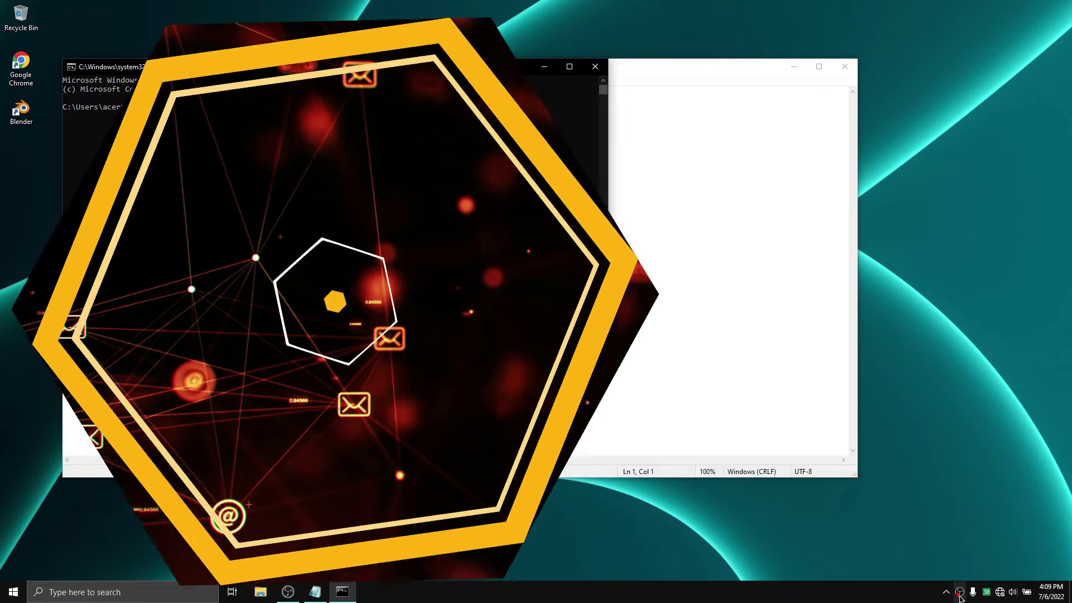
pyautogui.rightClick(958, 593)
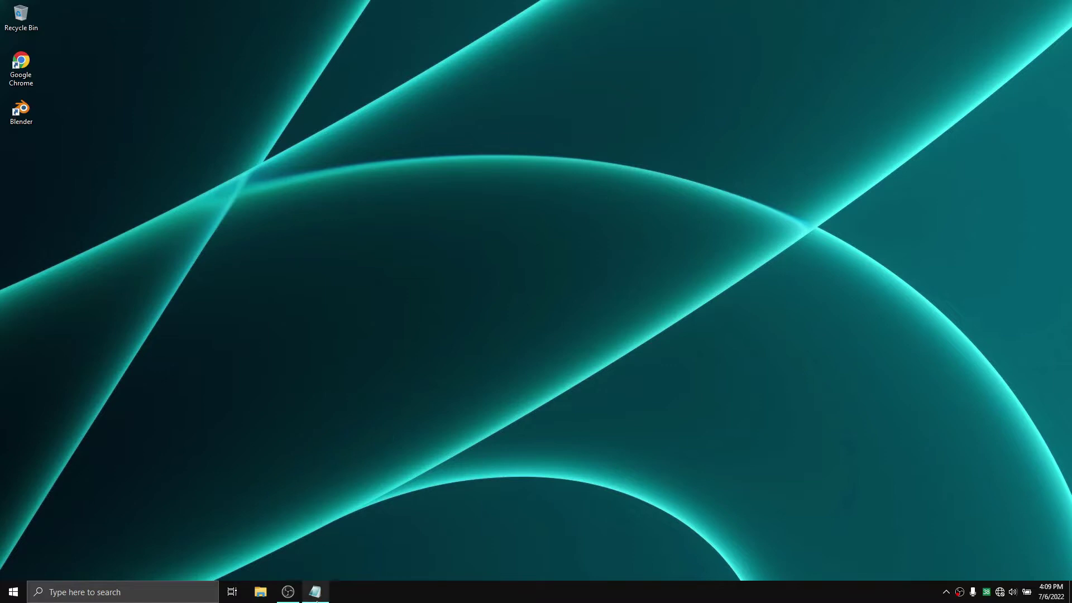
# Bring up the Notepad window, select the whole sentence on the first line, and copy it to the clipboard
pyautogui.click(315, 592)
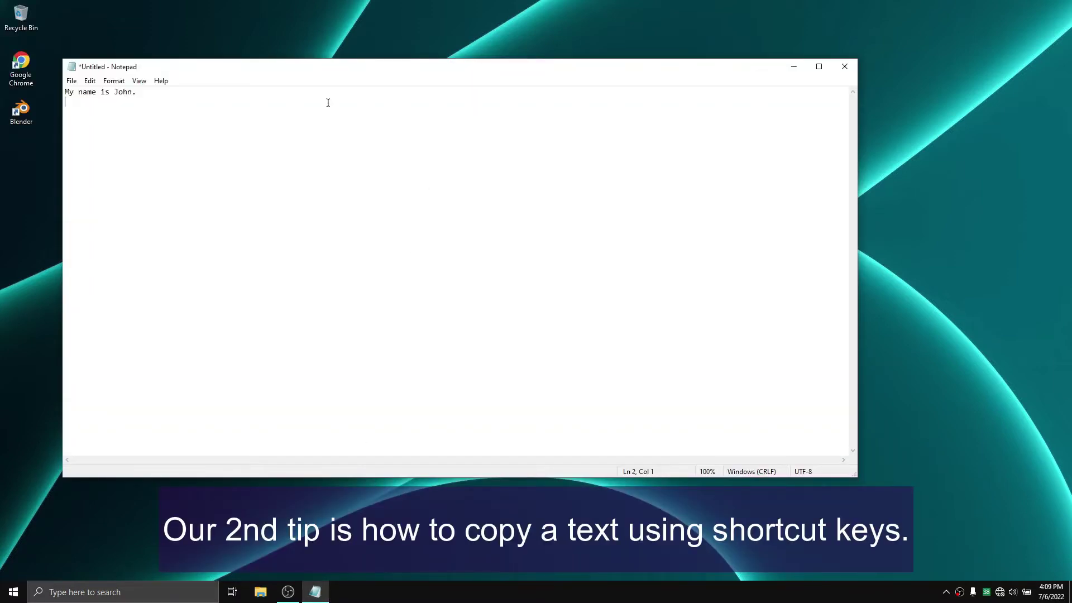
pyautogui.click(232, 89)
pyautogui.hotkey('ctrl', 'shift', 'Left')
pyautogui.hotkey('ctrl', 'shift', 'Left')
pyautogui.hotkey('ctrl', 'shift', 'Left')
pyautogui.hotkey('ctrl', 'shift', 'Left')
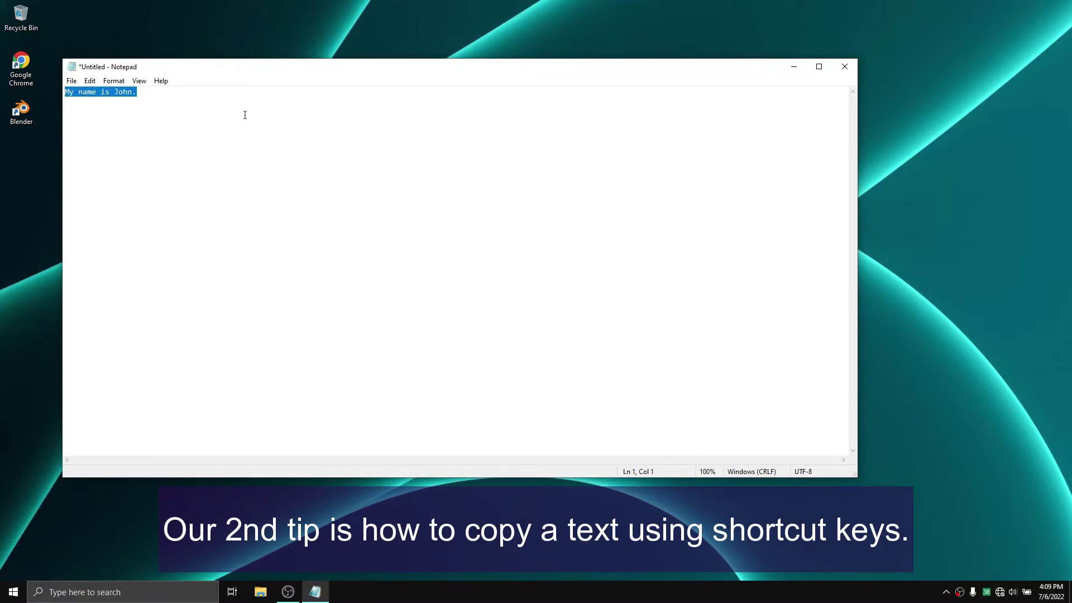
pyautogui.rightClick(116, 91)
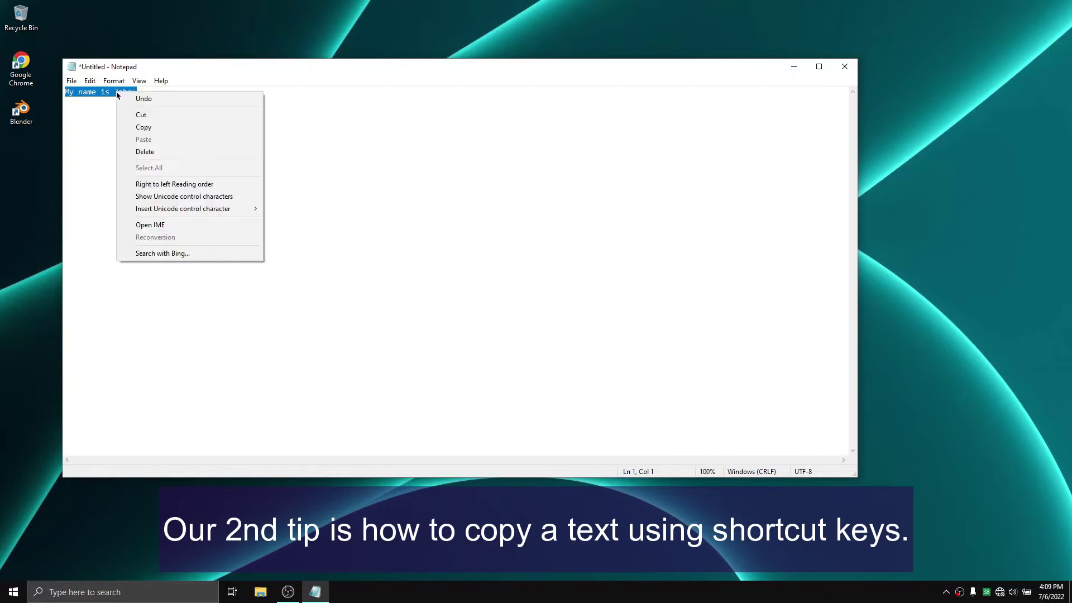
pyautogui.click(137, 128)
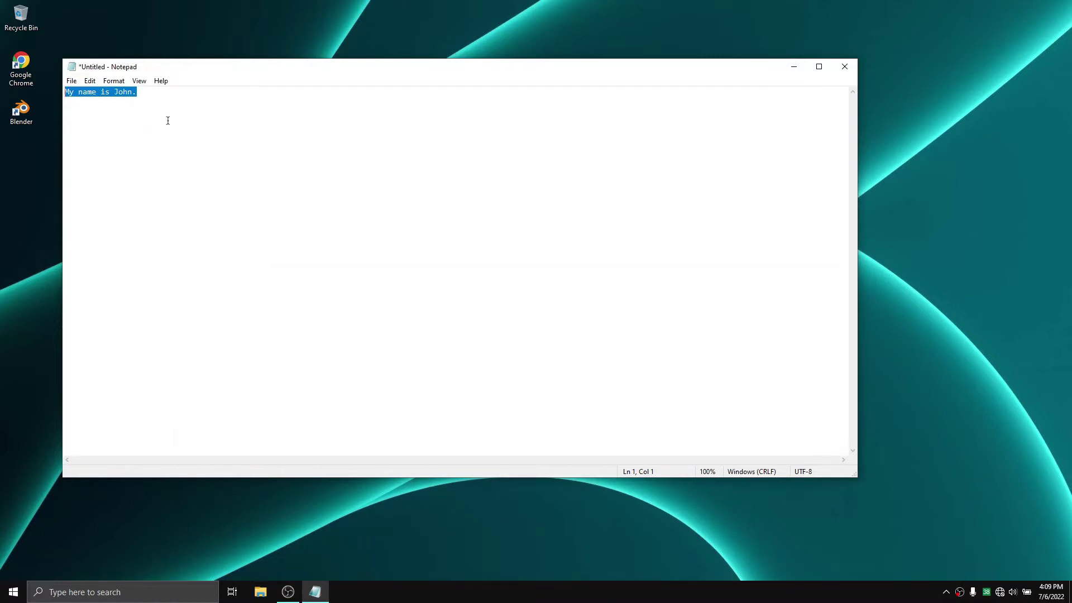
pyautogui.hotkey('ctrl', 'c')
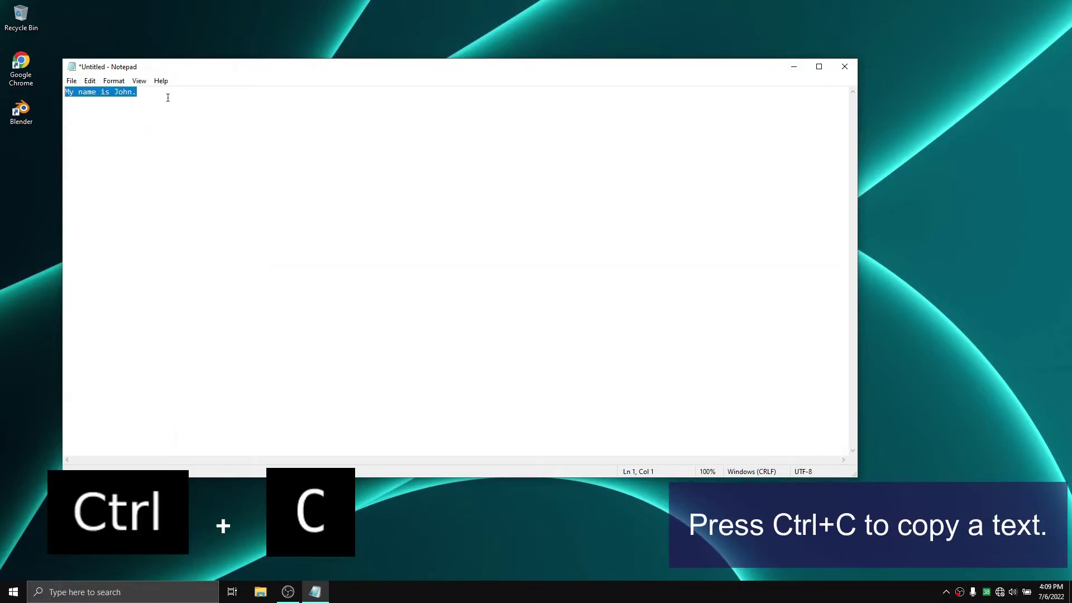
# Add a new line below the sentence and paste the copied sentence four times
pyautogui.click(167, 99)
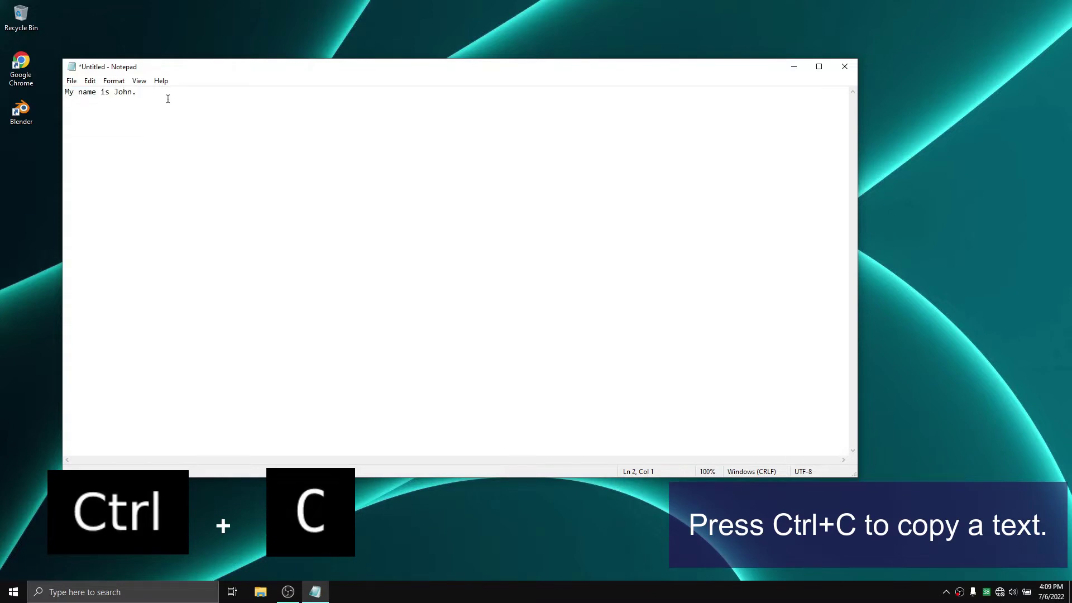
pyautogui.press('Return')
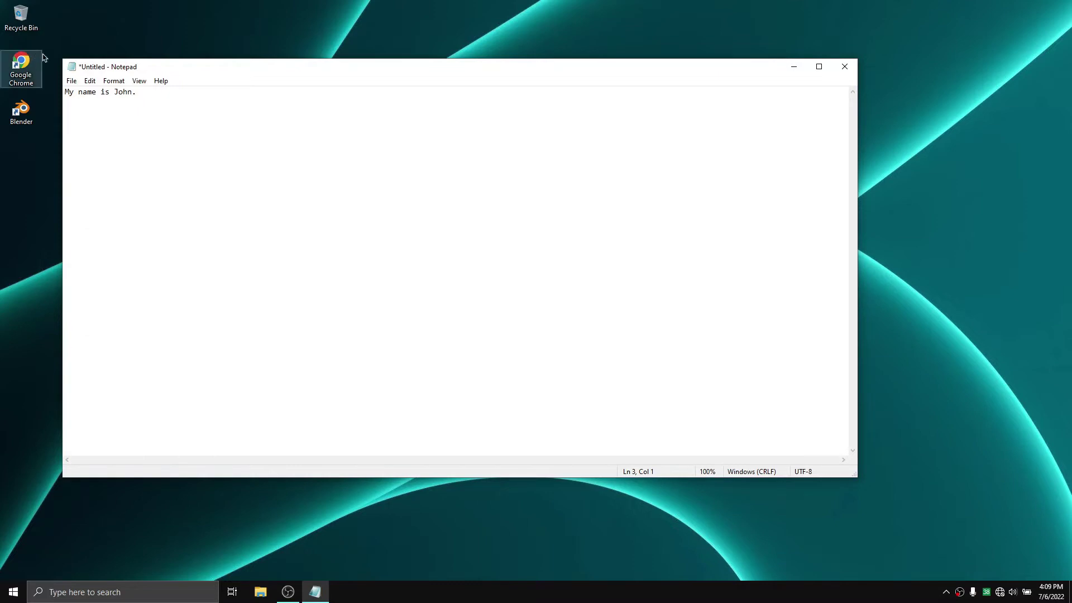
pyautogui.hotkey('ctrl', 'v')
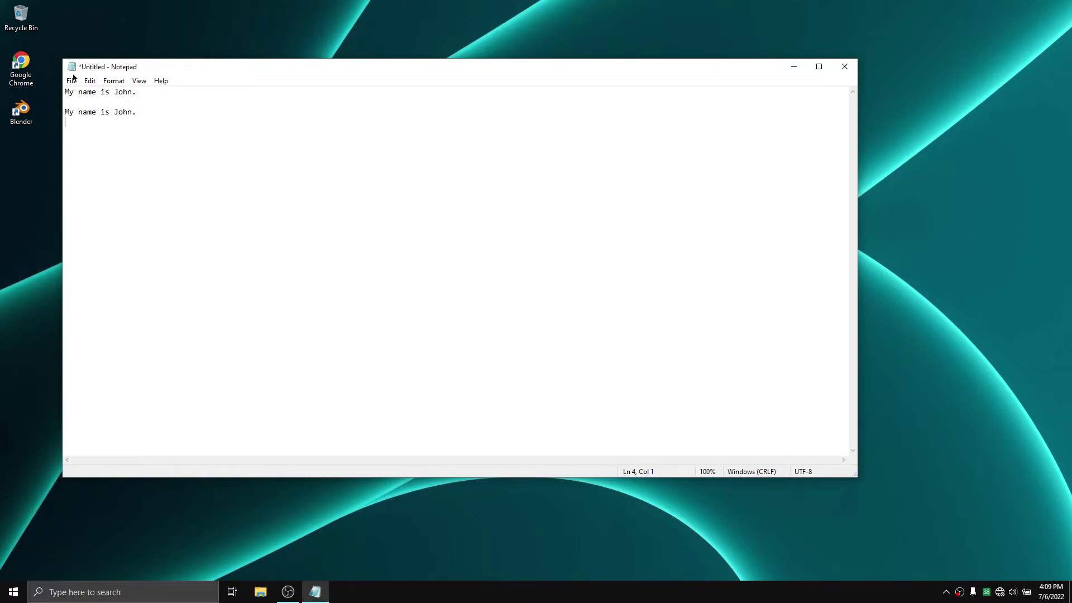
pyautogui.hotkey('ctrl', 'v')
pyautogui.write('v')
pyautogui.hotkey('ctrl', 'v')
pyautogui.hotkey('ctrl', 'v')
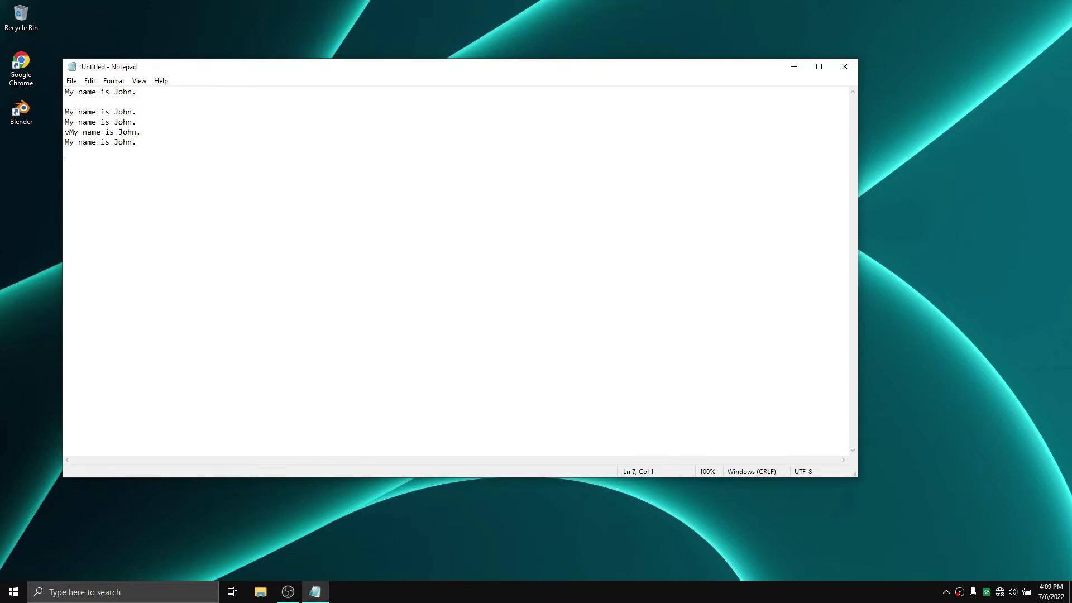
# Clear the whole document and enter the same name sentence once on the first line, followed by a line break
pyautogui.hotkey('ctrl', 'a')
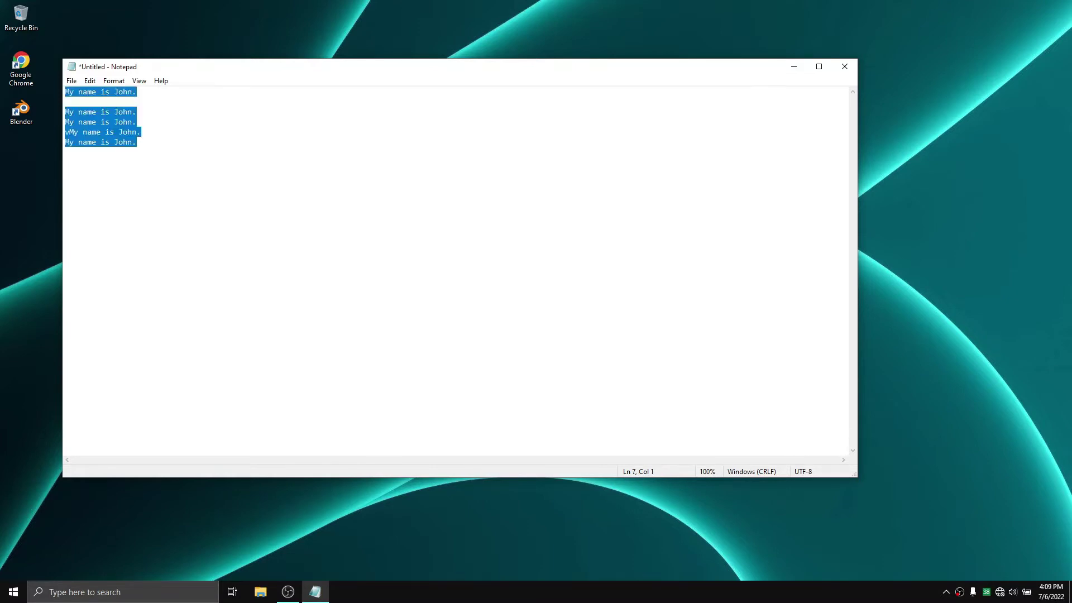
pyautogui.write('-')
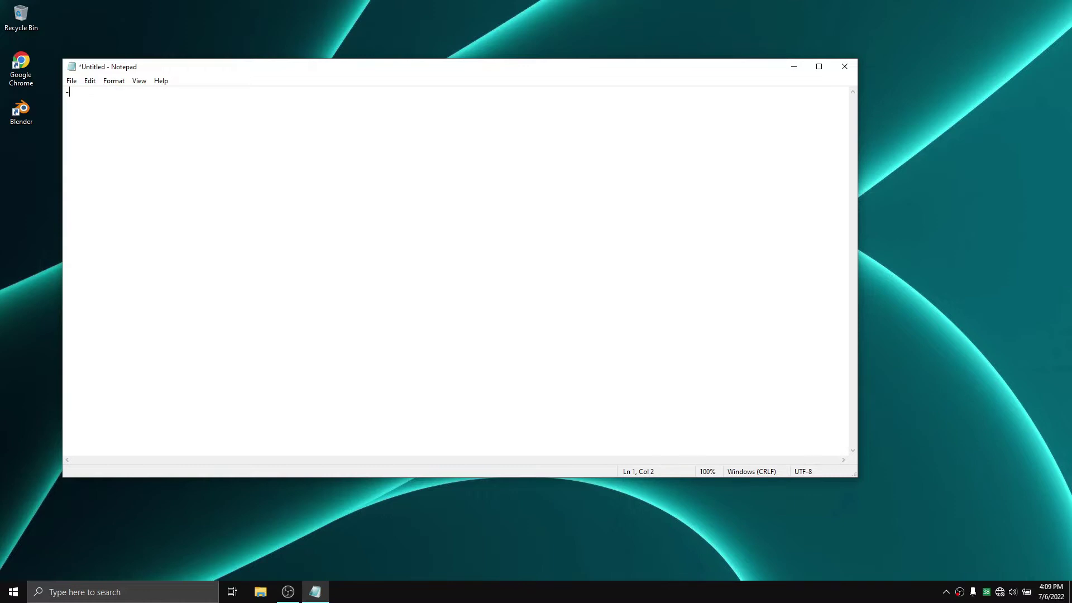
pyautogui.press('BackSpace')
pyautogui.write('My name is John.')
pyautogui.press('Return')
# Paste the copied sentence ten times below the first line to make eleven identical lines
pyautogui.hotkey('ctrl', 'v')
pyautogui.hotkey('ctrl', 'v')
pyautogui.hotkey('ctrl', 'v')
pyautogui.hotkey('ctrl', 'v')
pyautogui.hotkey('ctrl', 'v')
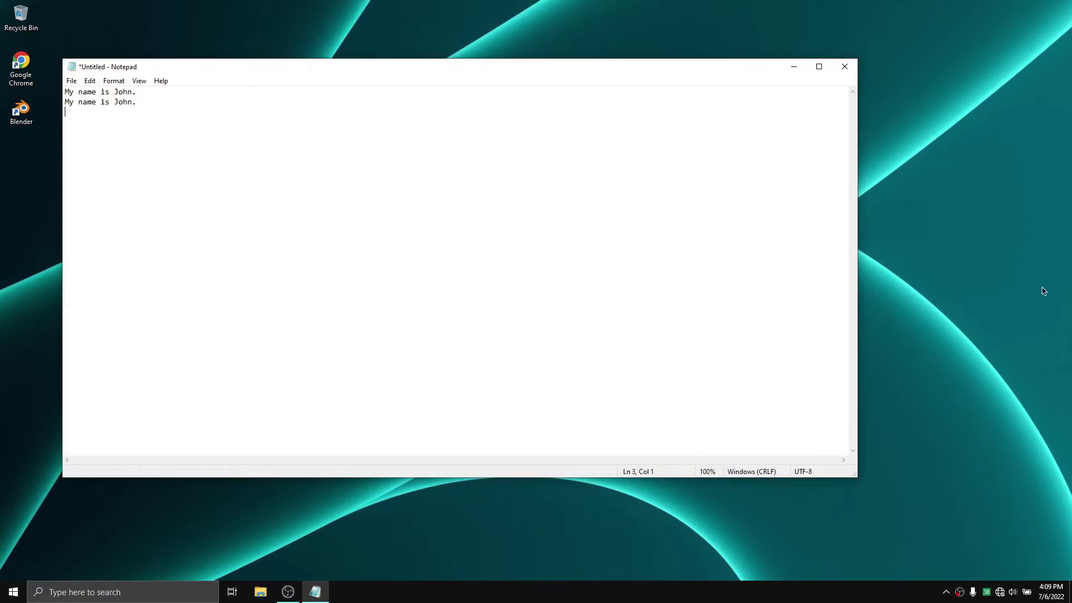
pyautogui.hotkey('ctrl', 'v')
pyautogui.hotkey('ctrl', 'v')
pyautogui.hotkey('ctrl', 'v')
pyautogui.hotkey('ctrl', 'v')
pyautogui.hotkey('ctrl', 'v')
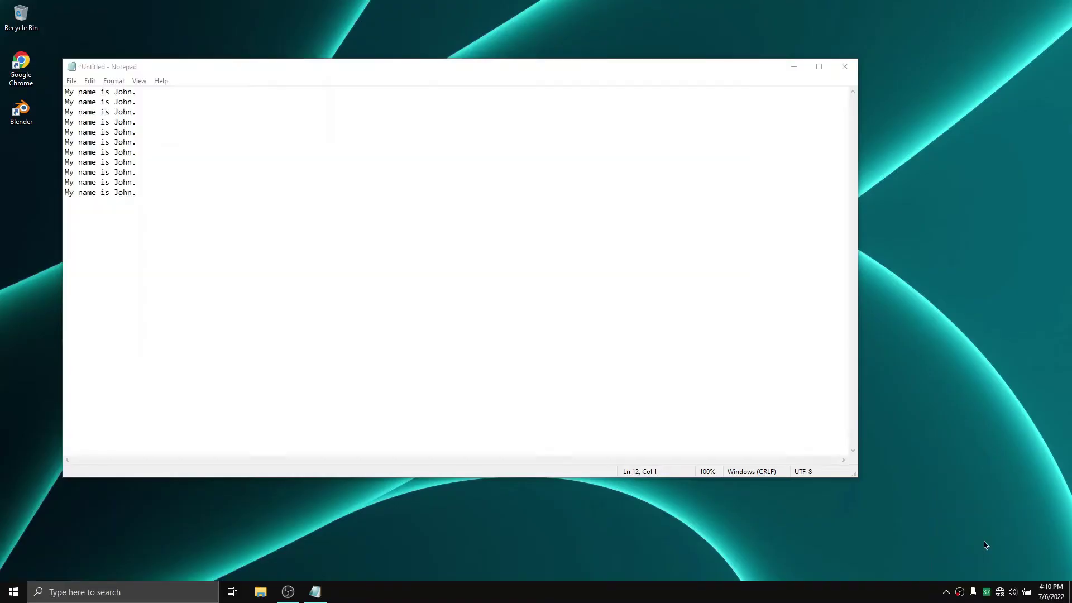
# Cut all the sentence lines out of the document, restore them, and clear the selection
pyautogui.click(158, 216)
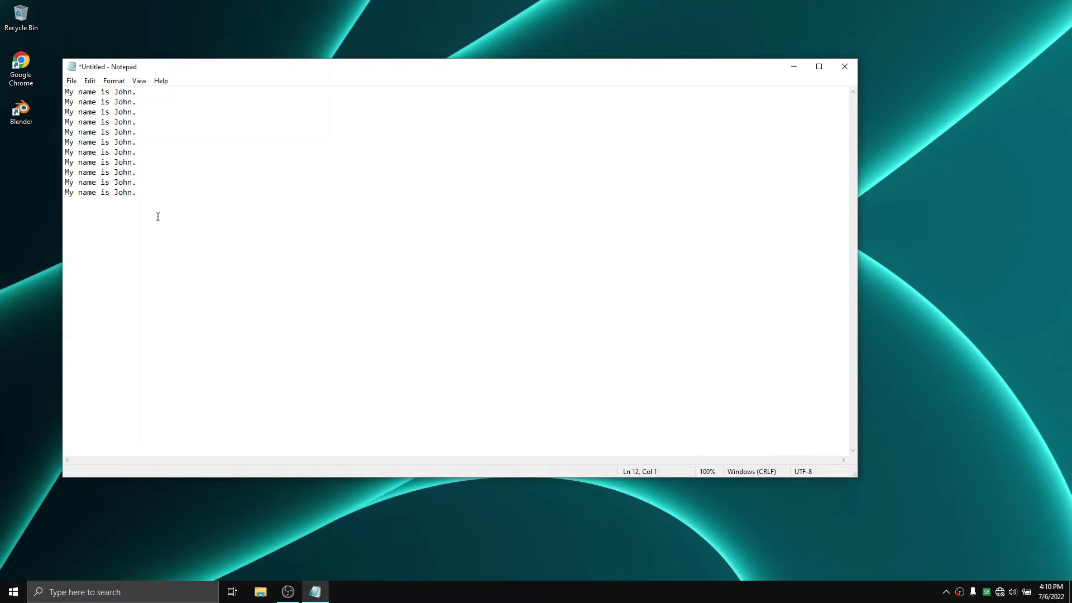
pyautogui.hotkey('ctrl', 'a')
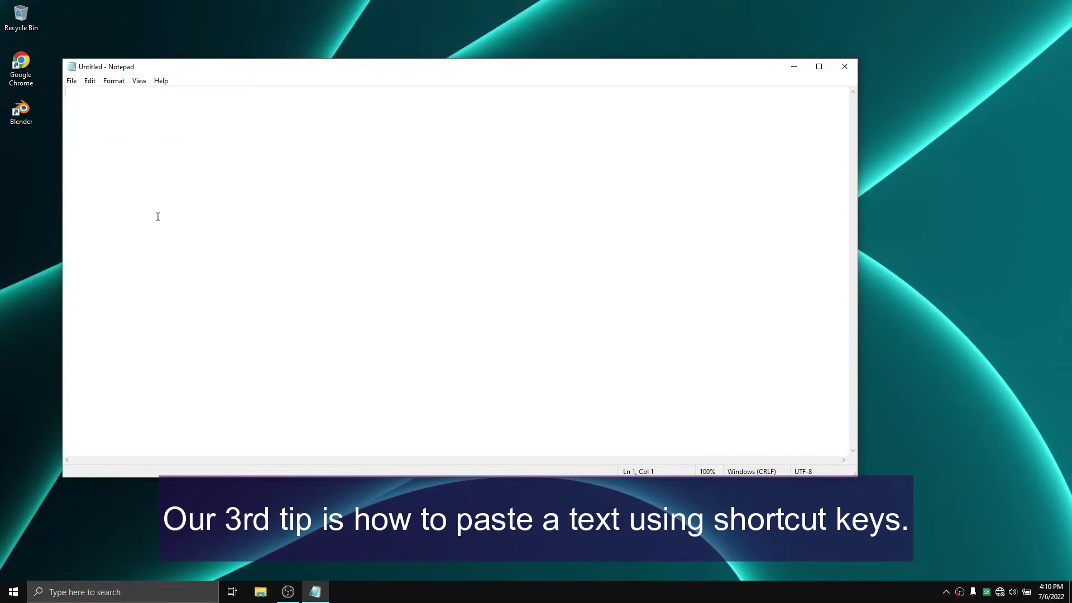
pyautogui.write('My name is John. My name is John. My name is John. My name is John. My name is John. My name is John. My name is John. My name is John. My name is John. My name is John. My name is John.')
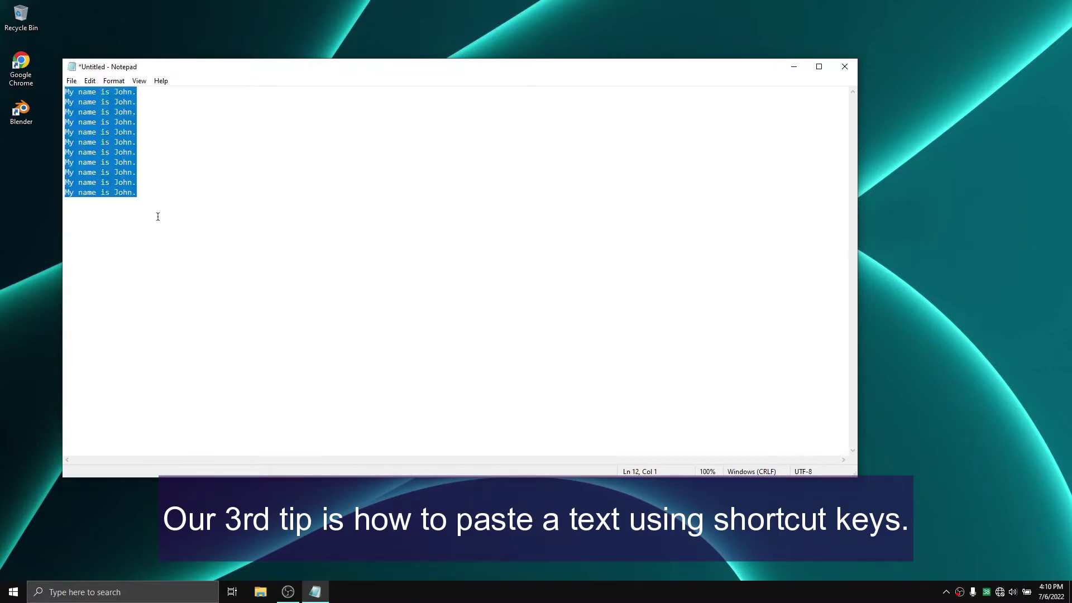
pyautogui.click(157, 217)
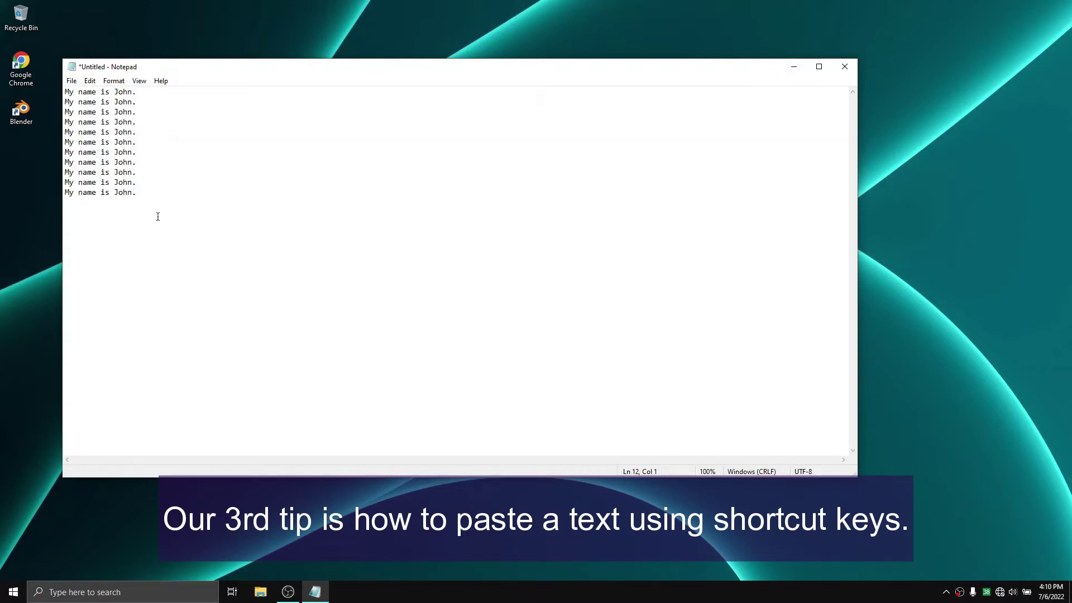
# Paste the eleven-line block four times at the end of the document, and copy the entire text
pyautogui.write('My name is John. My name is John. My name is John. My name is John. My name is John. My name is John. My name is John. My name is John. My name is John. My name is John. My name is John.')
pyautogui.write('My name is John. My name is John. My name is John. My name is John. My name is John. My name is John. My name is John. My name is John. My name is John. My name is John. My name is John.')
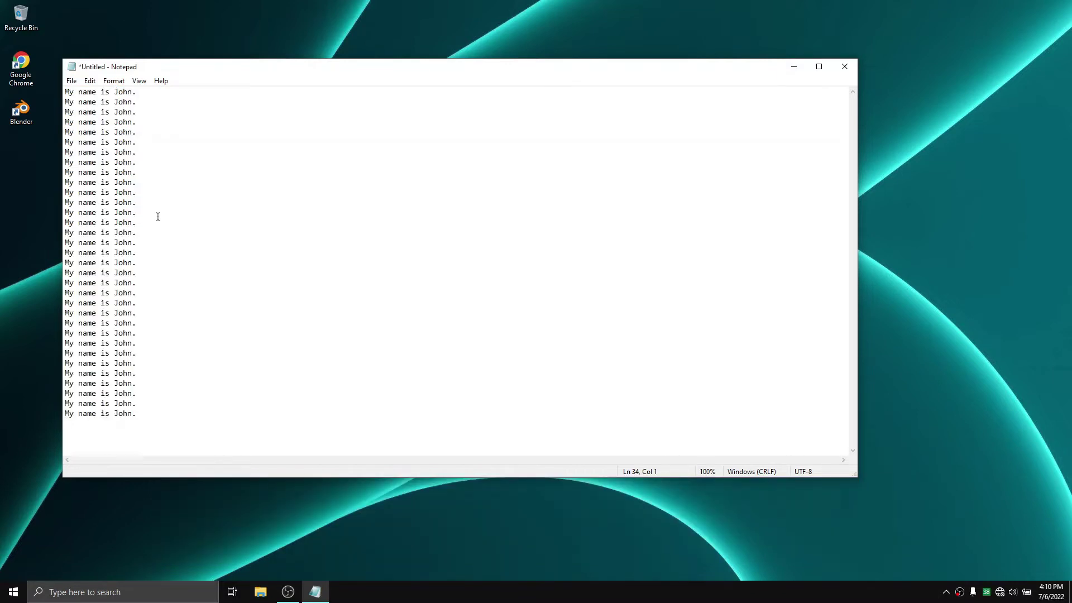
pyautogui.rightClick(191, 317)
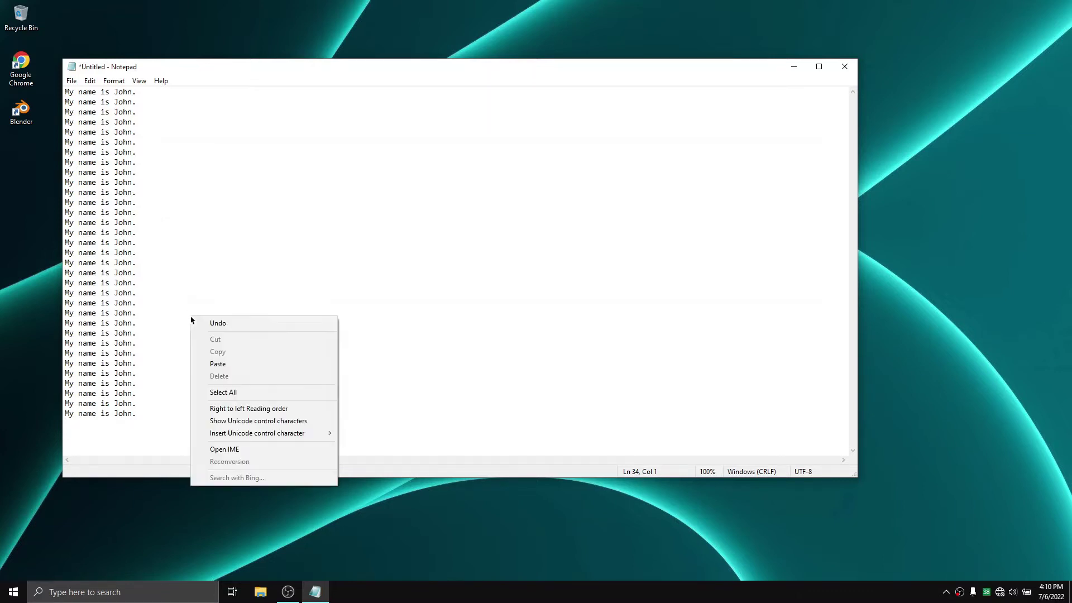
pyautogui.click(223, 368)
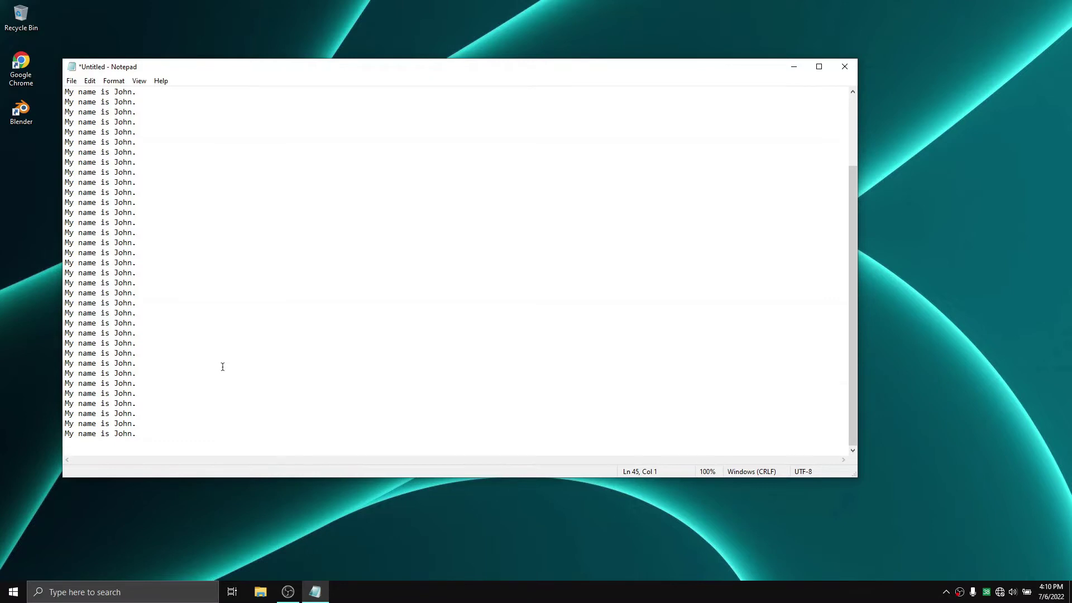
pyautogui.write('My name is John. My name is John. My name is John. My name is John. My name is John. My name is John. My name is John. My name is John. My name is John. My name is John. My name is John.')
pyautogui.hotkey('ctrl', 'a')
pyautogui.hotkey('ctrl', 'c')
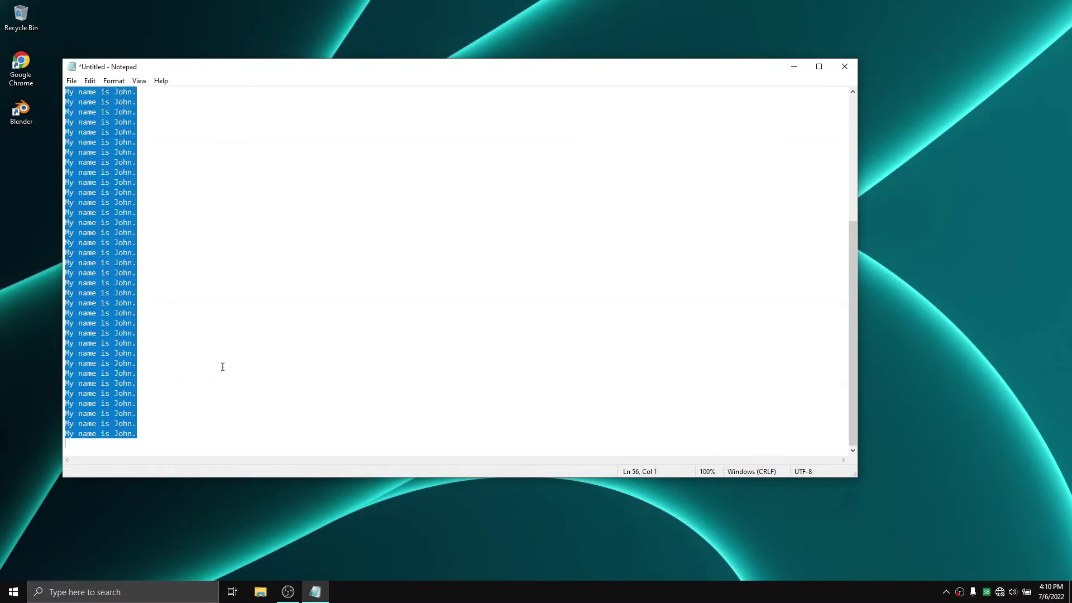
# Replace the selected text with the copied eleven-line block, and paste the block six more times at the end
pyautogui.rightClick(223, 370)
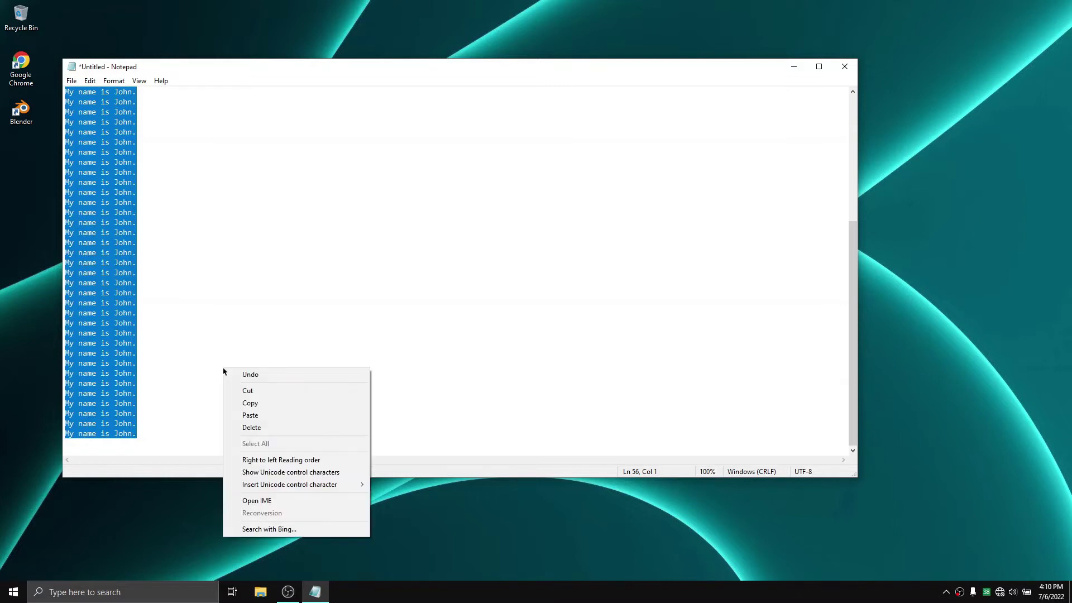
pyautogui.click(250, 415)
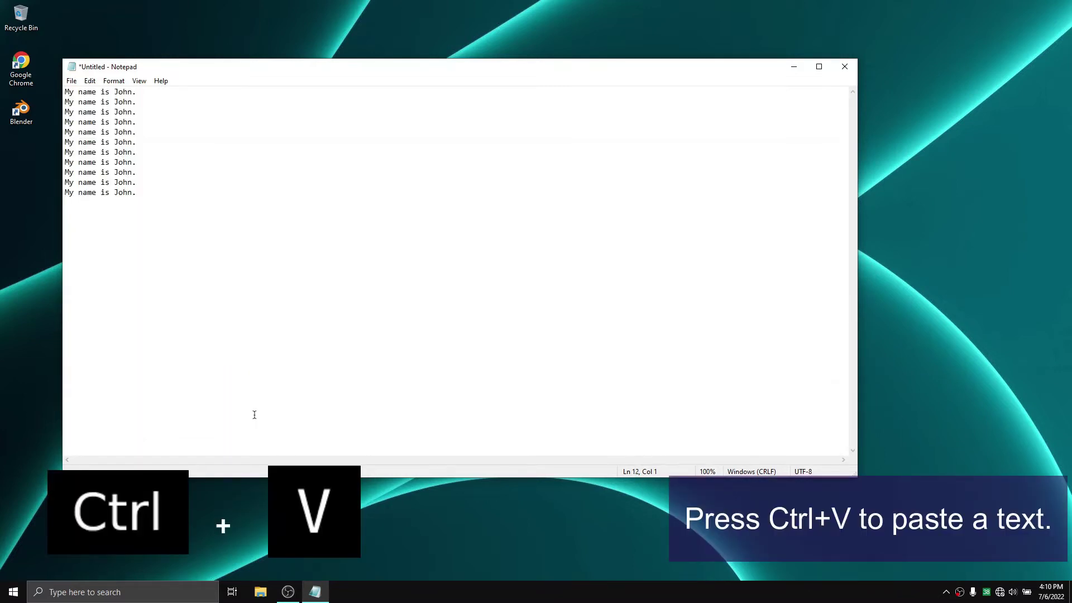
pyautogui.hotkey('ctrl', 'v')
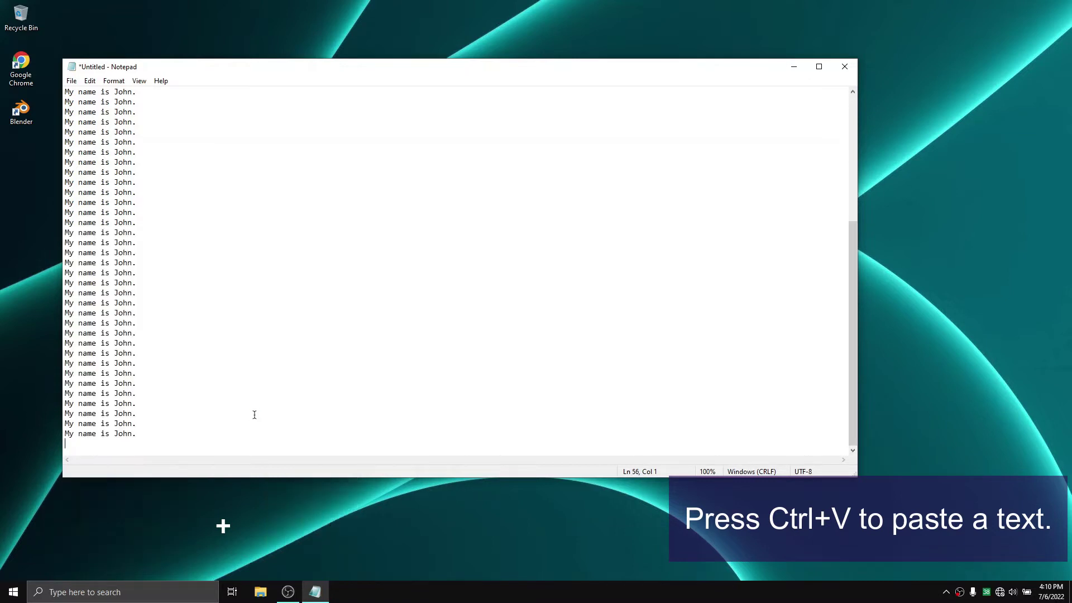
pyautogui.hotkey('ctrl', 'v')
pyautogui.hotkey('ctrl', 'v')
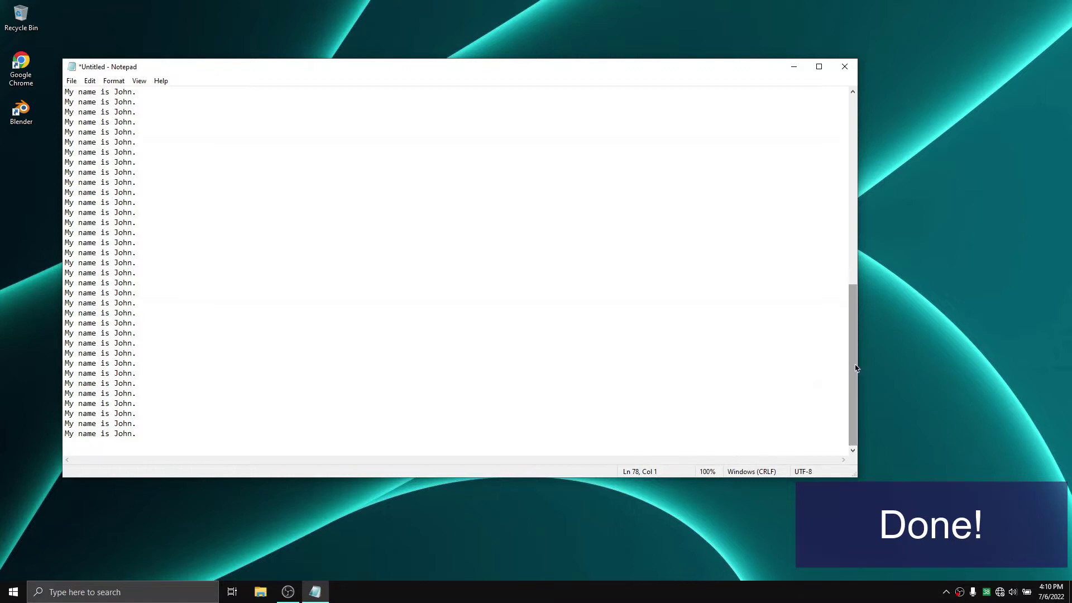
pyautogui.moveTo(854, 369); pyautogui.dragTo(836, 183)
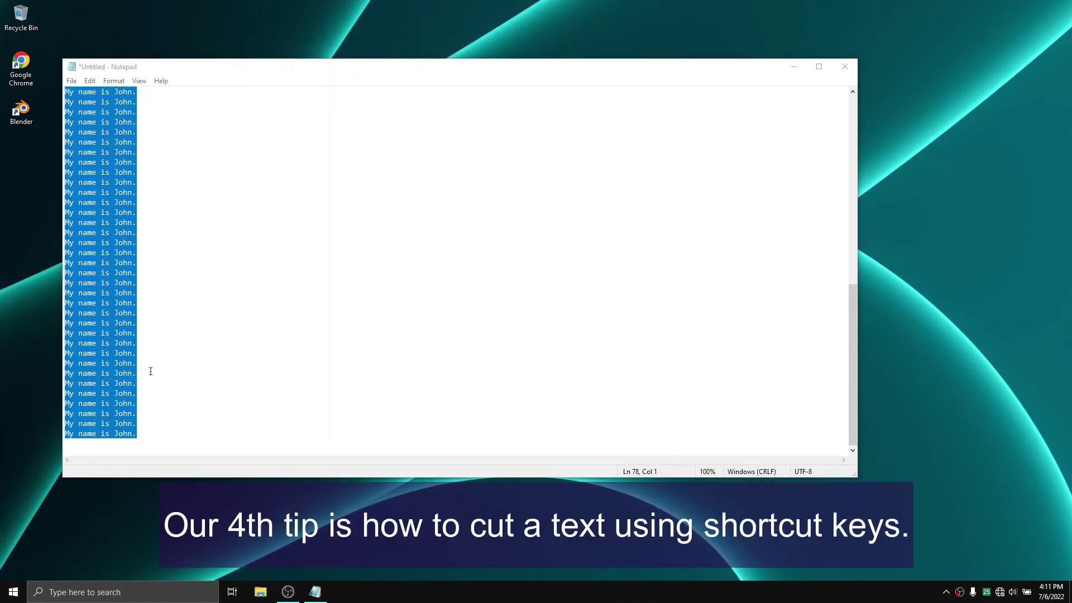
# Select all the sentence lines and cut them out of the document
pyautogui.click(289, 282)
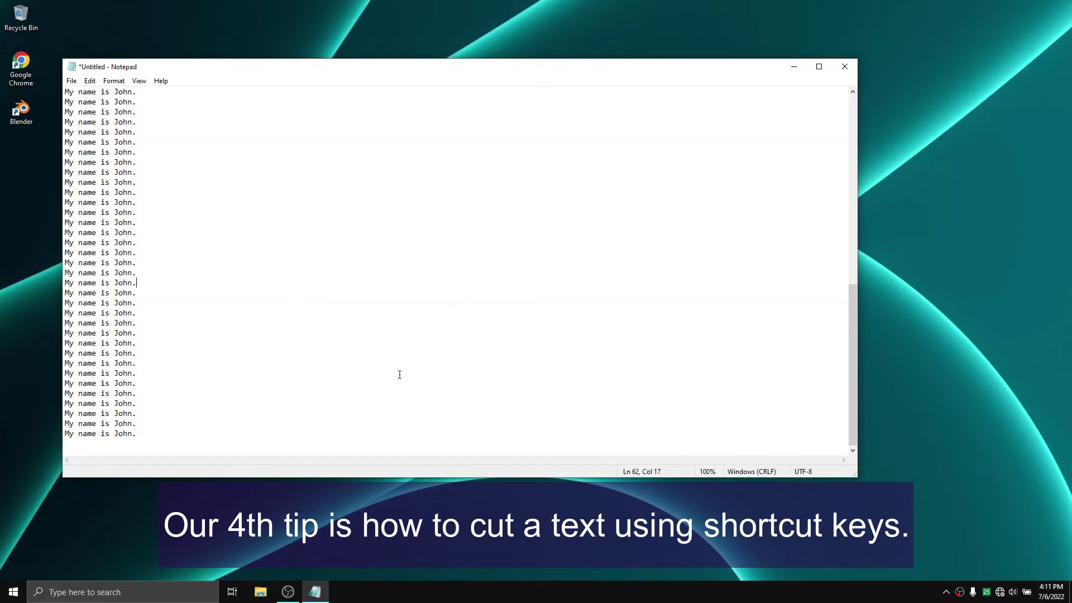
pyautogui.moveTo(351, 423); pyautogui.dragTo(1, 249)
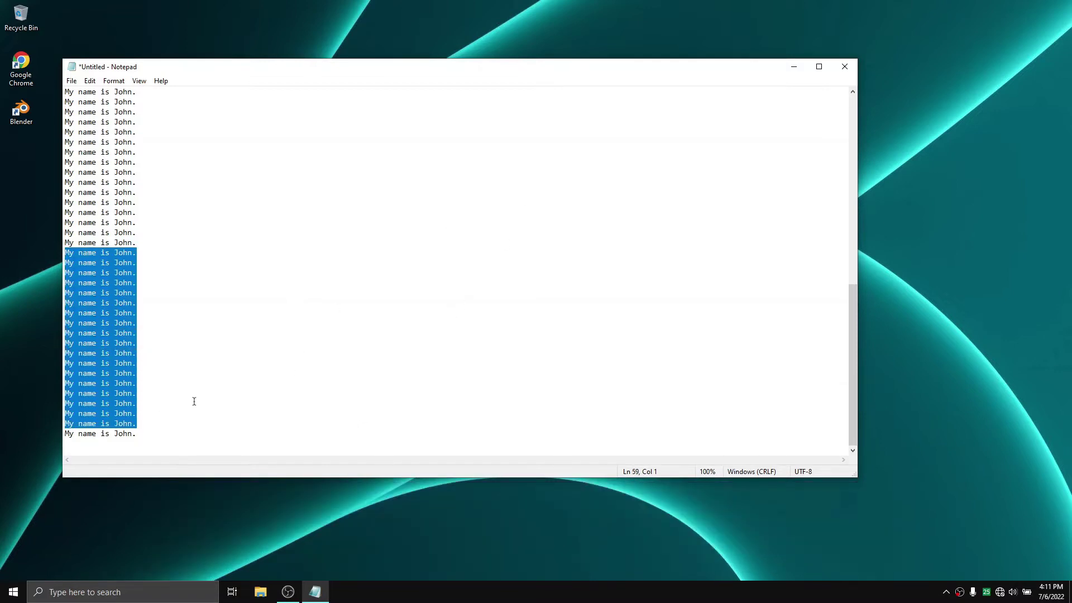
pyautogui.hotkey('ctrl', 'a')
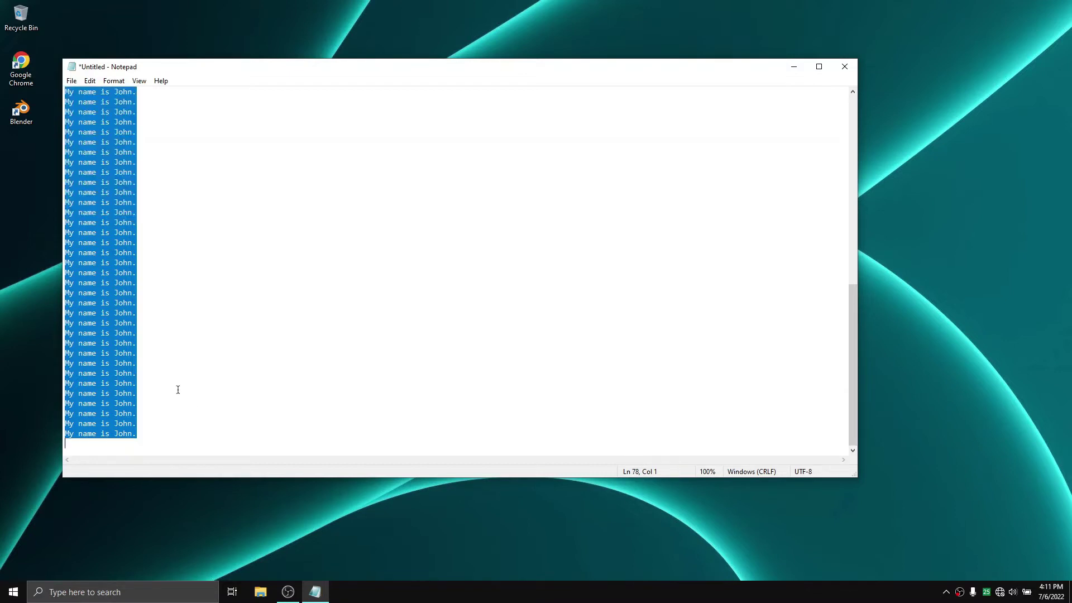
pyautogui.rightClick(93, 359)
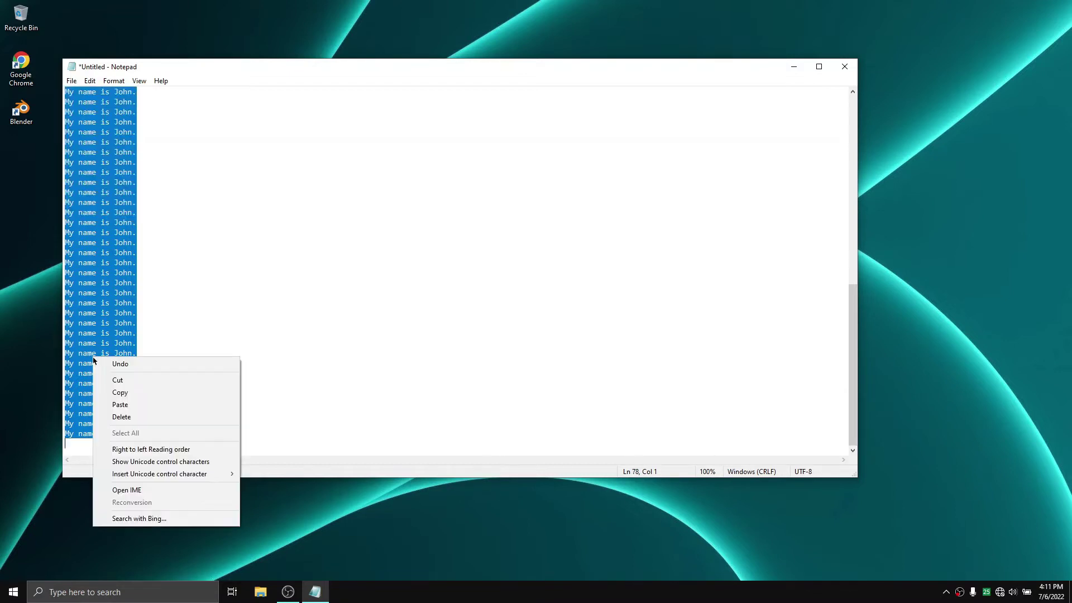
pyautogui.click(108, 385)
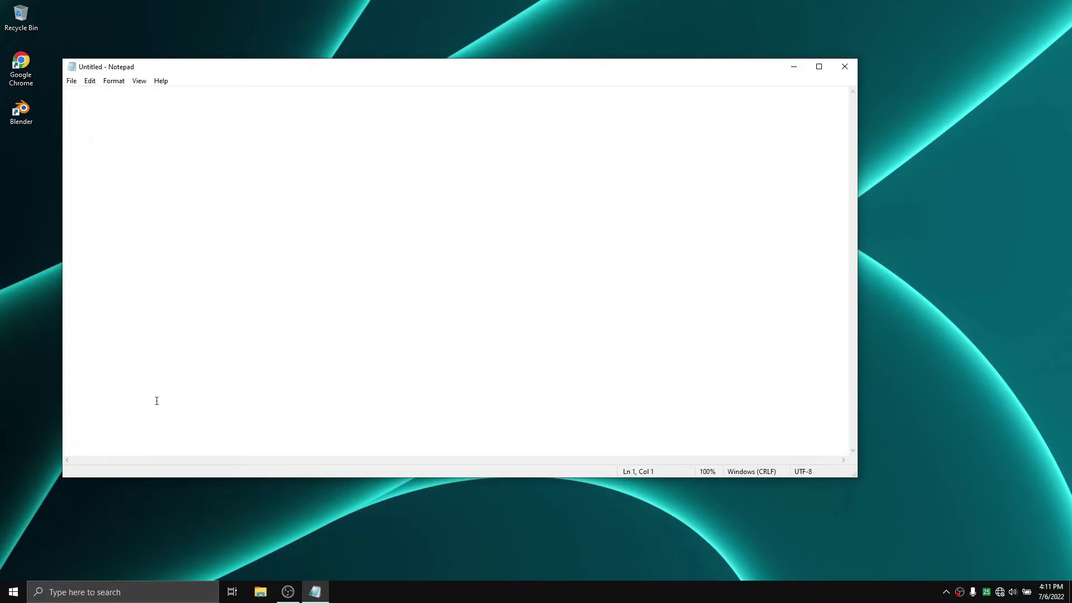
# Launch notepad through the Run dialog and paste the cut lines into the empty document
pyautogui.press('super+r')
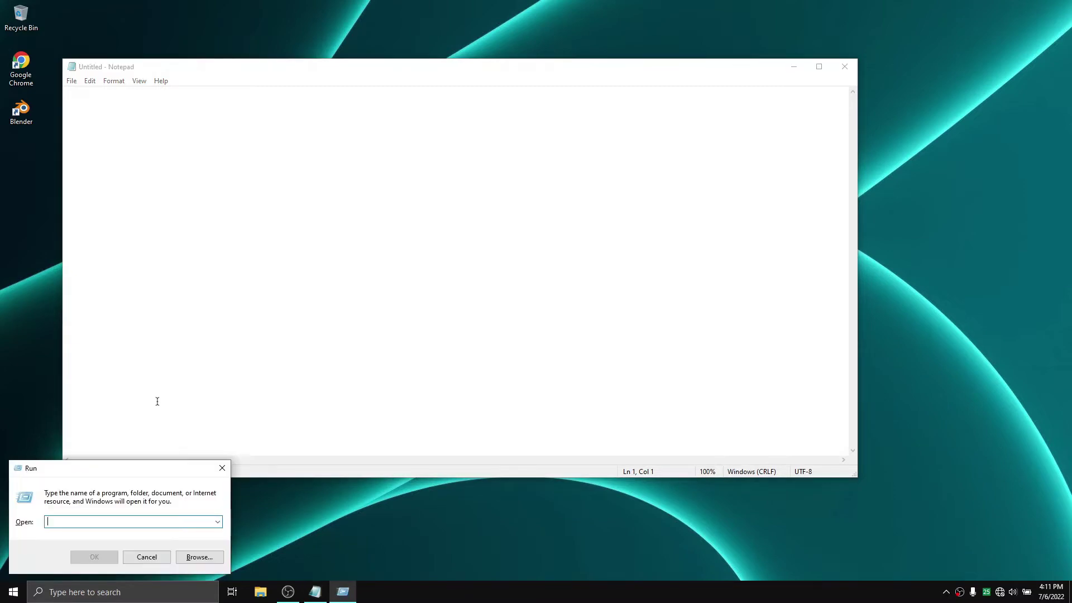
pyautogui.write('b')
pyautogui.press('BackSpace')
pyautogui.write('n')
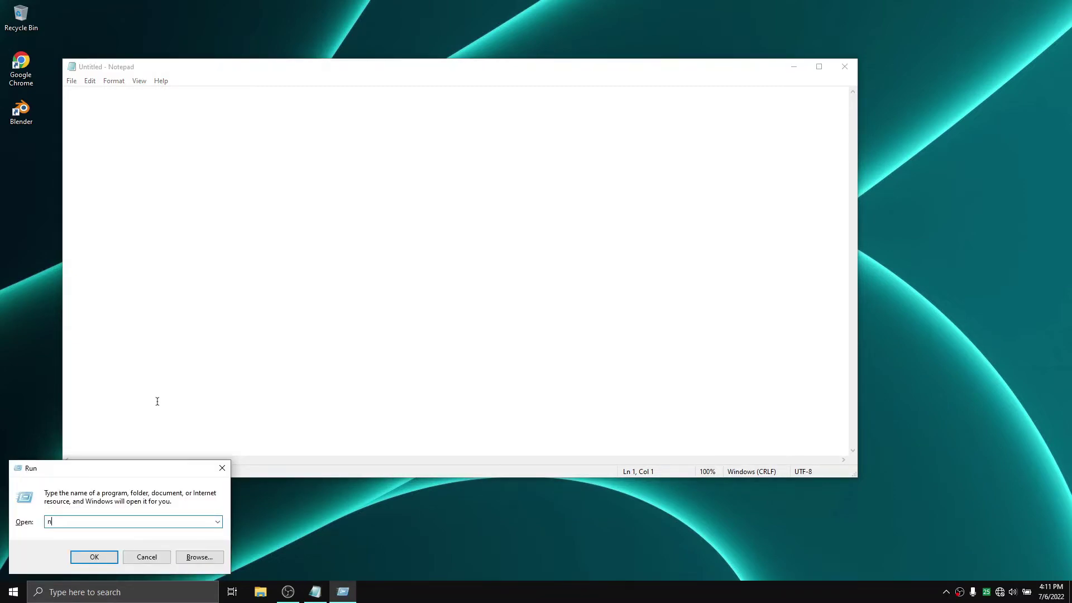
pyautogui.write('otepad')
pyautogui.press('Return')
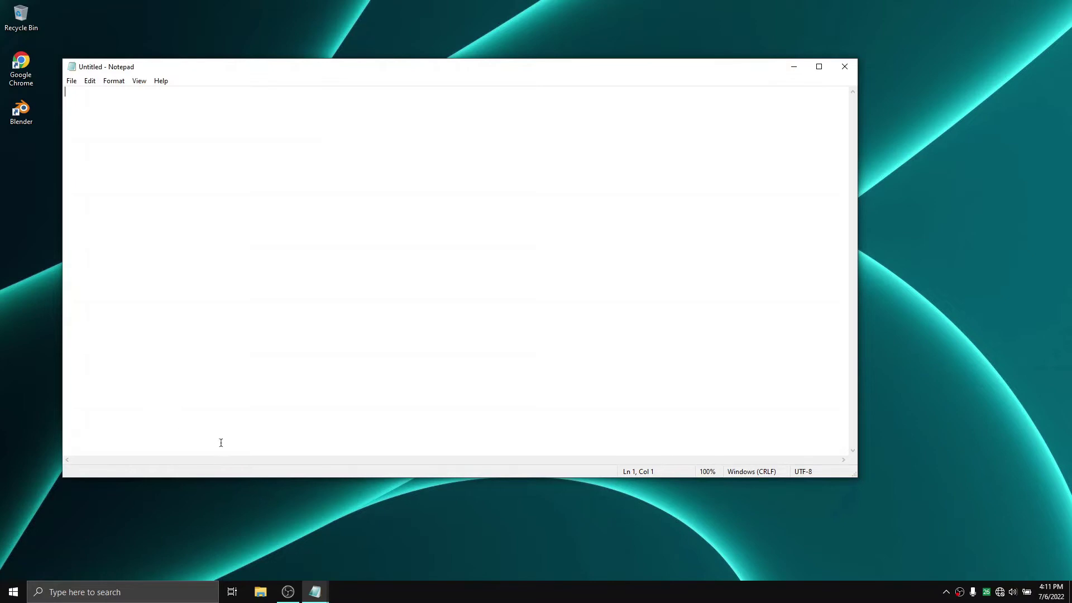
pyautogui.hotkey('ctrl', 'v')
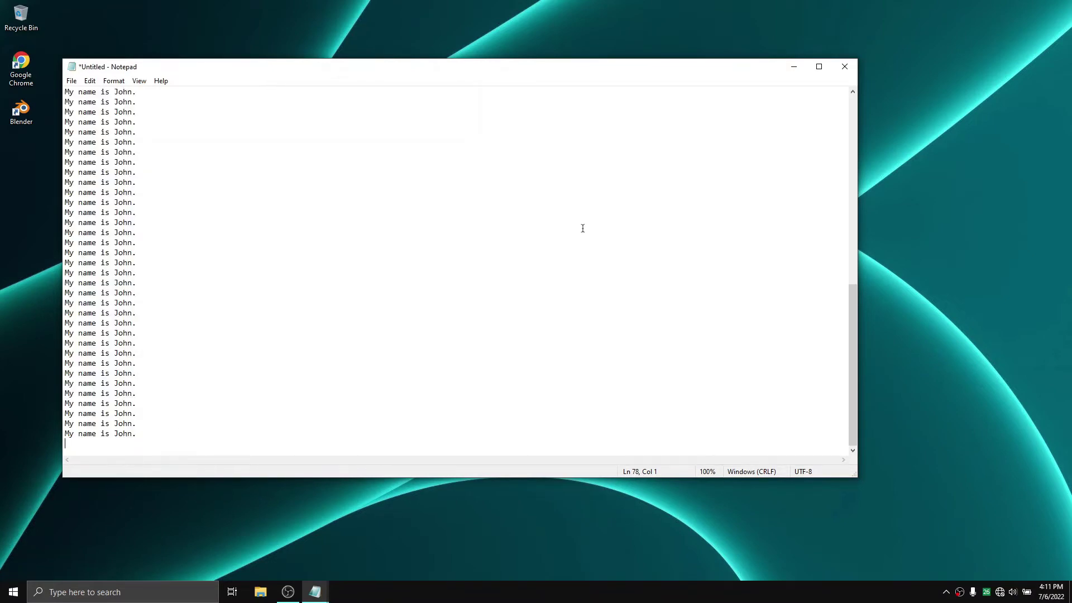
# Cut all the lines and paste them back into the document, and minimize the Notepad window
pyautogui.hotkey('ctrl', 'a')
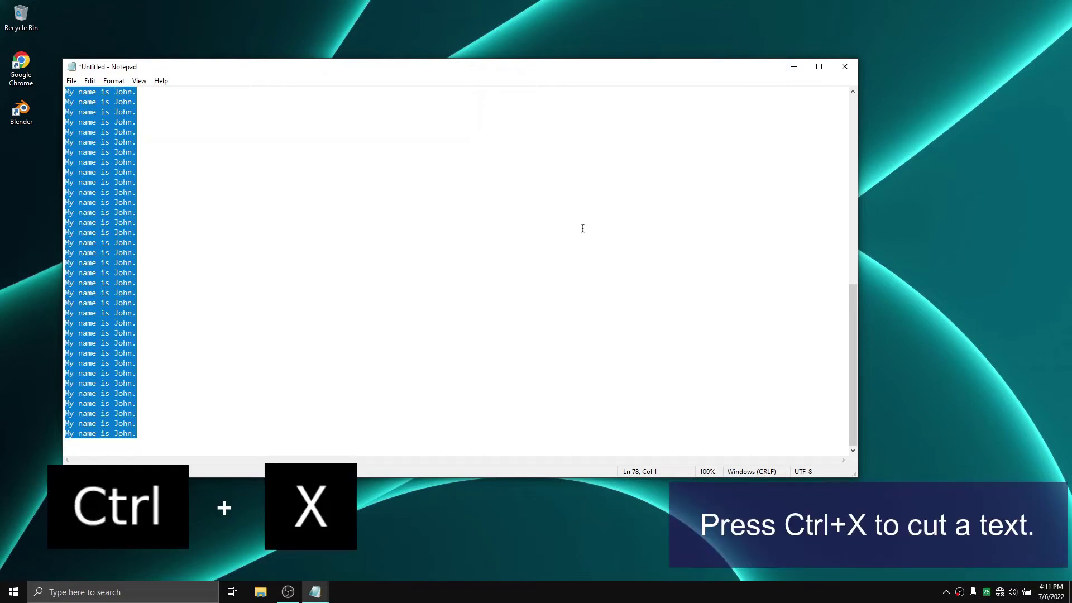
pyautogui.hotkey('ctrl', 'x')
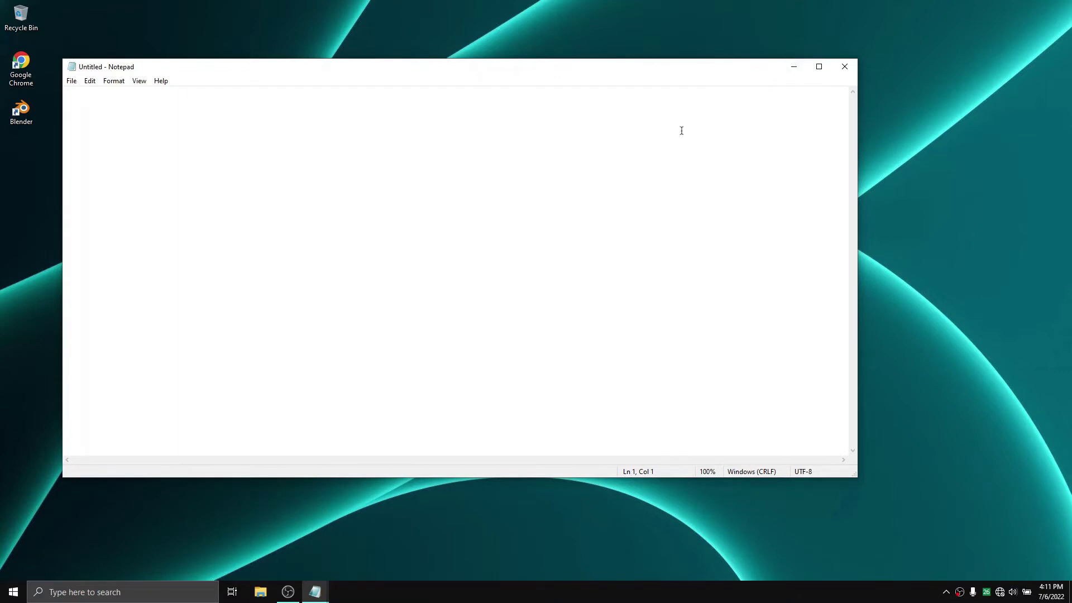
pyautogui.hotkey('ctrl', 'v')
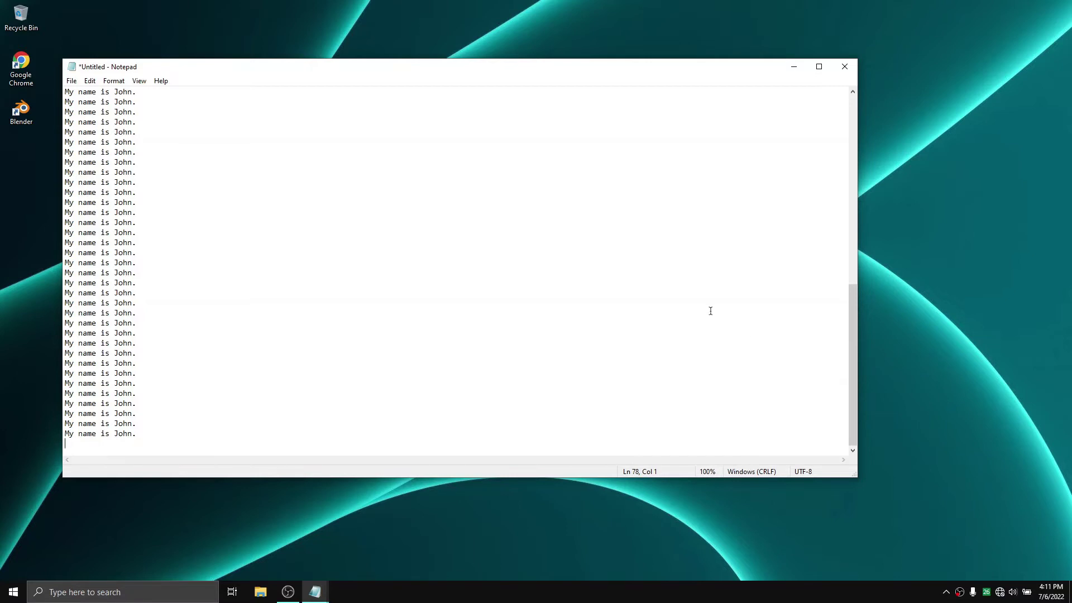
pyautogui.click(794, 67)
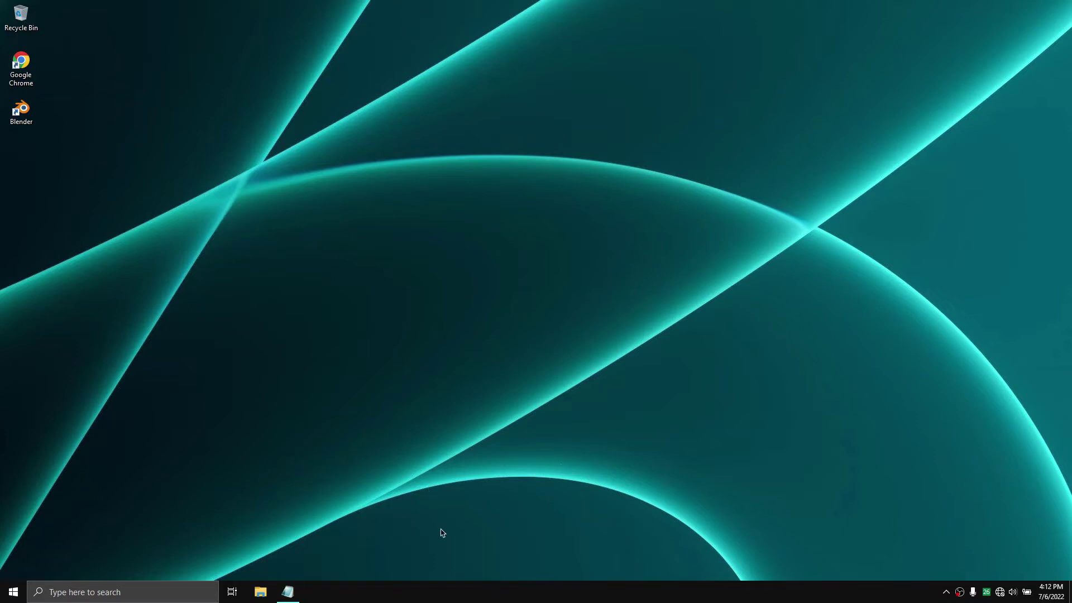
# Bring Notepad back up and enter the name sentence on the first line and "I'm 12 years old." on the second
pyautogui.click(291, 595)
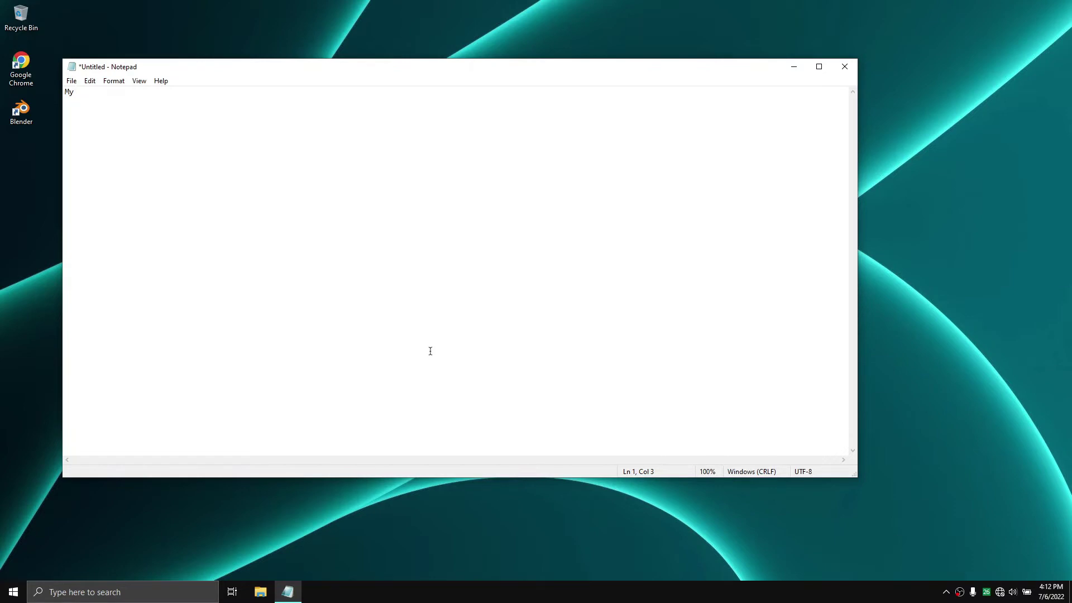
pyautogui.write('name is')
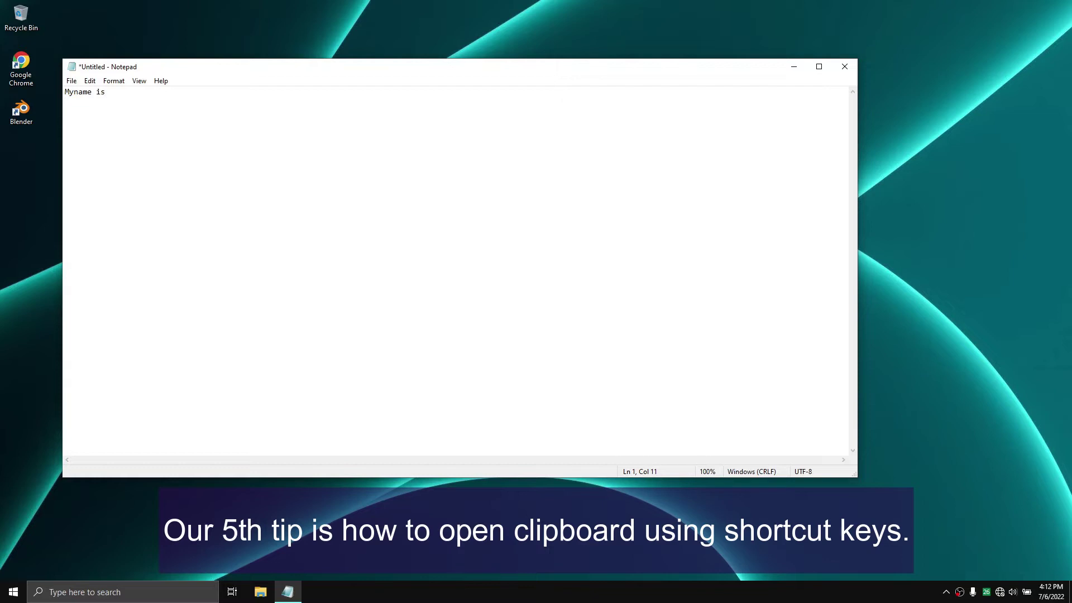
pyautogui.write(' J')
pyautogui.write('ohn. ')
pyautogui.write('I')
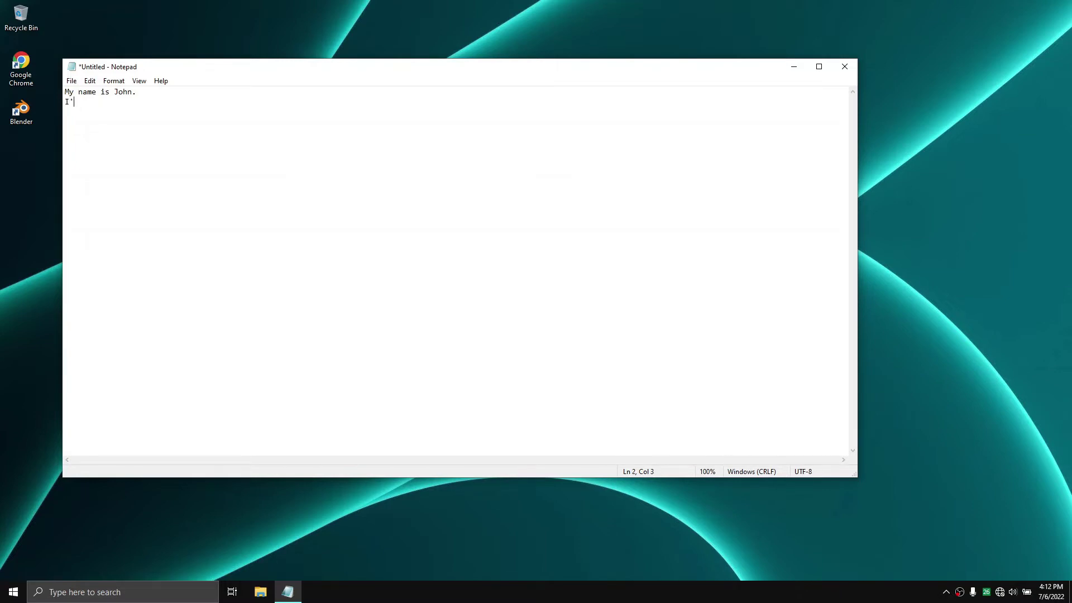
pyautogui.write('m 12 years old.')
# Open the clipboard history, turn it on, and return to the document
pyautogui.press('super+v')
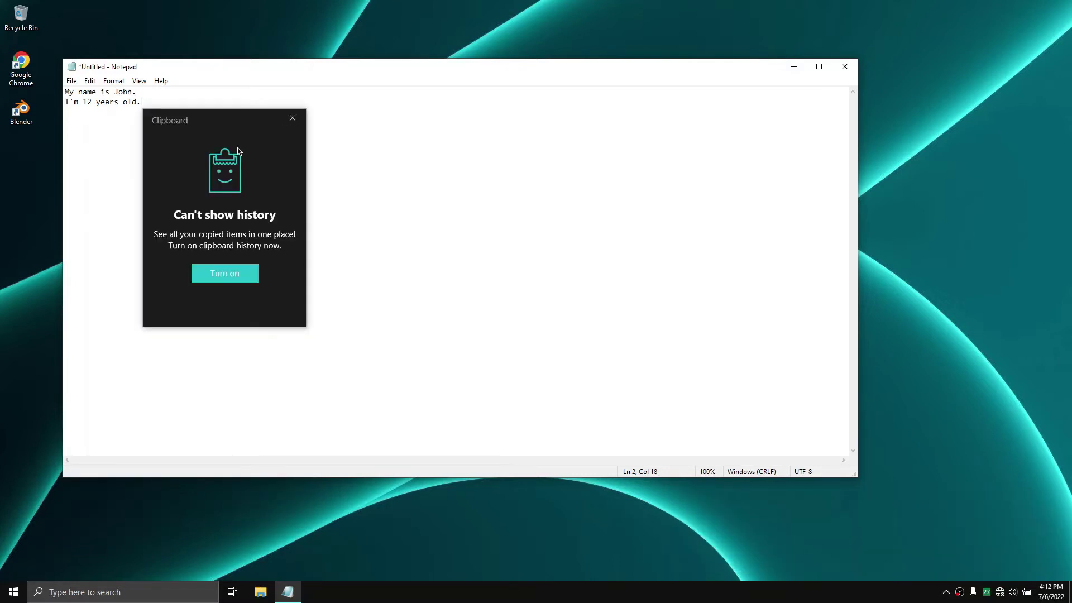
pyautogui.click(237, 276)
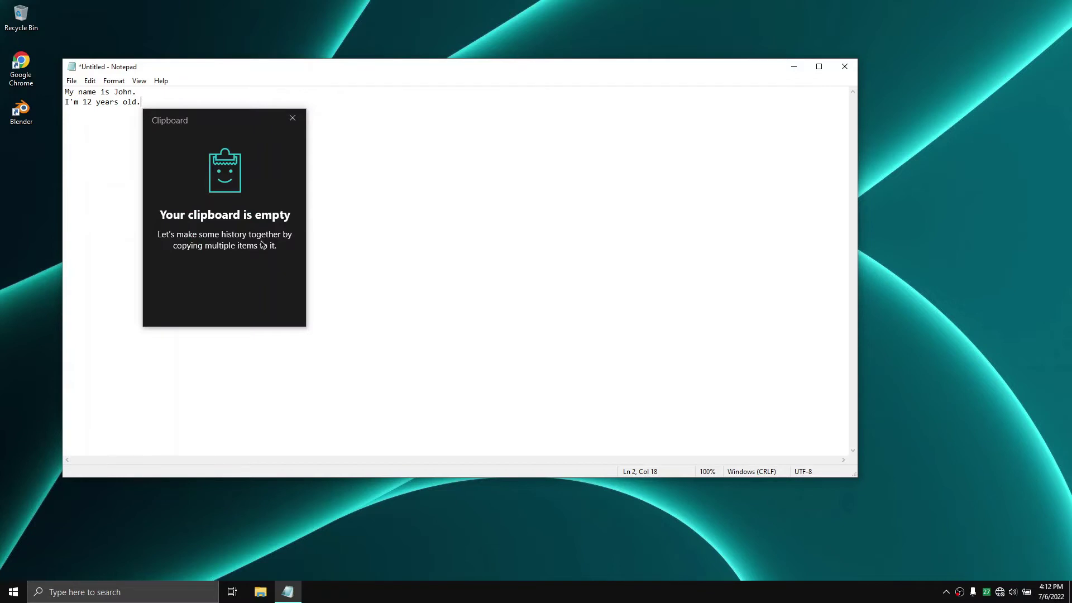
pyautogui.click(151, 101)
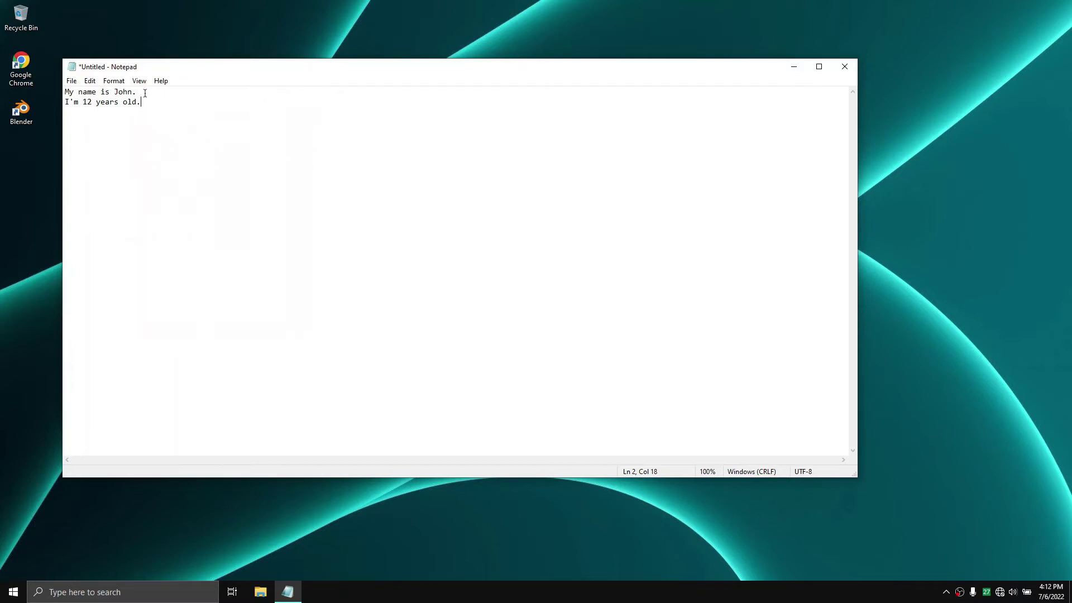
# Copy the name sentence on the first line and paste it over itself from the clipboard history
pyautogui.moveTo(144, 92); pyautogui.dragTo(48, 90)
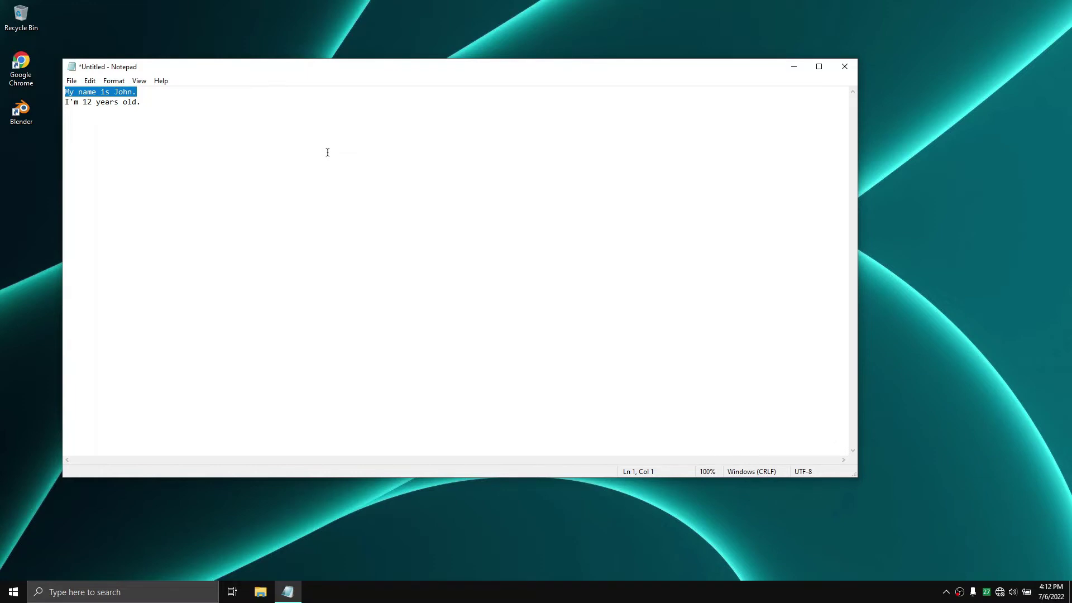
pyautogui.press('super+v')
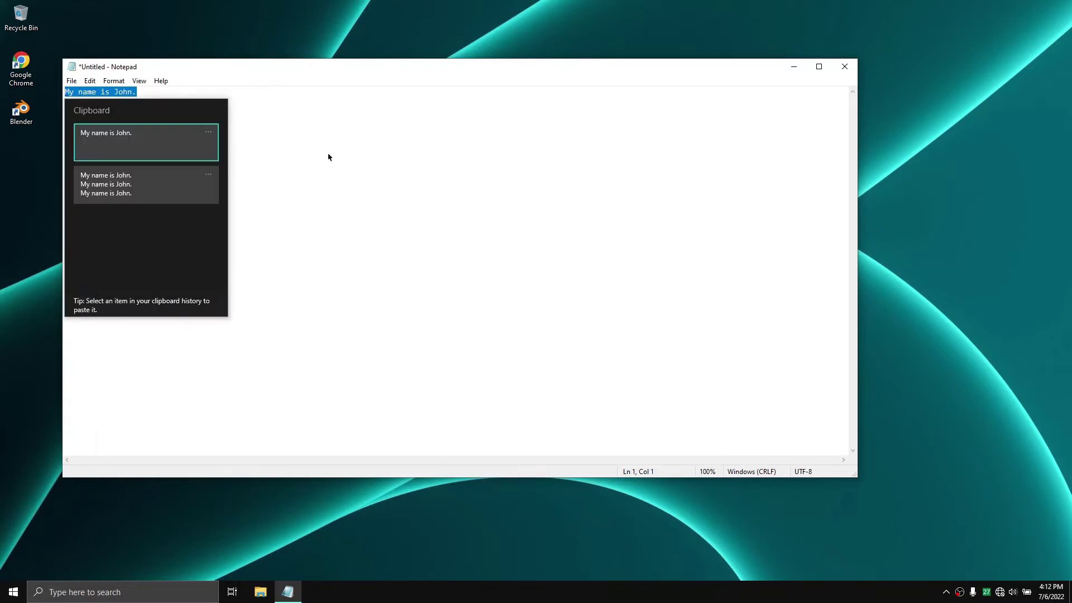
pyautogui.click(162, 151)
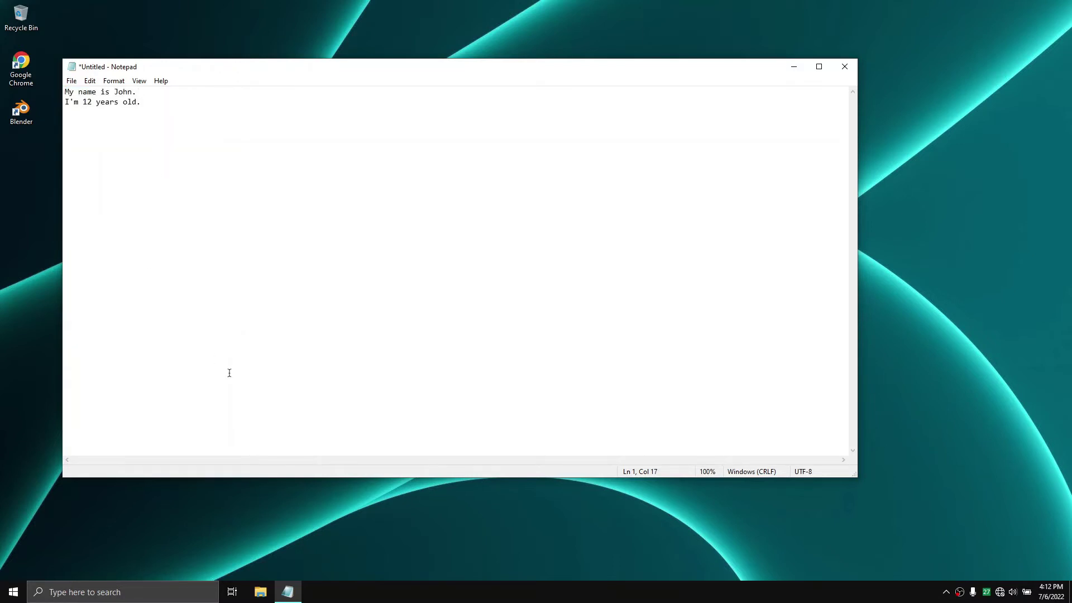
pyautogui.press('super')
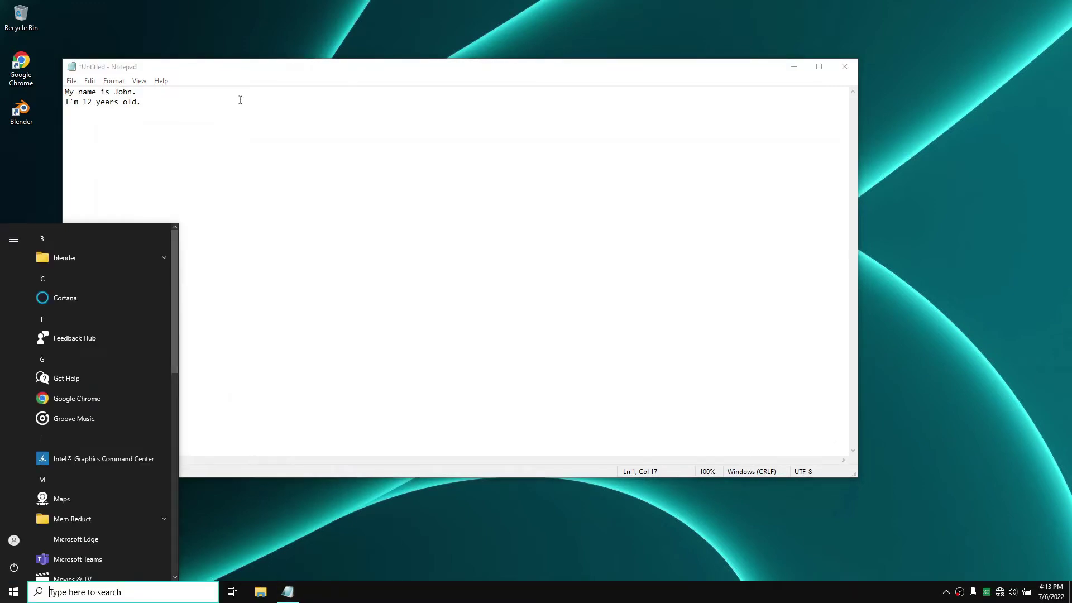
pyautogui.press('Escape')
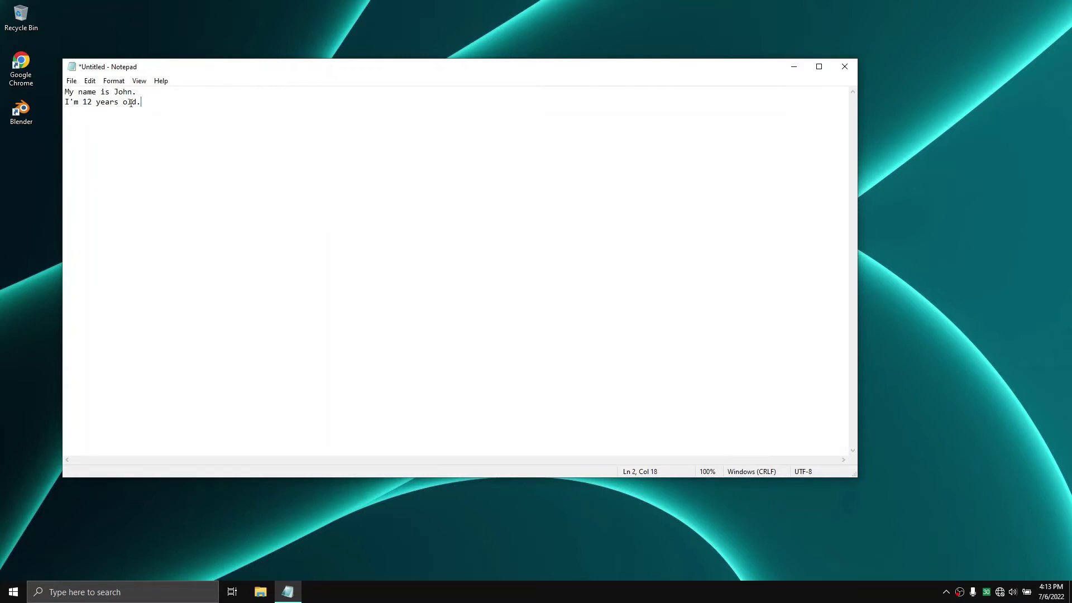
# Copy "I'm 12 years old." from the second line and paste the name sentence from the clipboard history onto the third line
pyautogui.moveTo(131, 102); pyautogui.dragTo(54, 103)
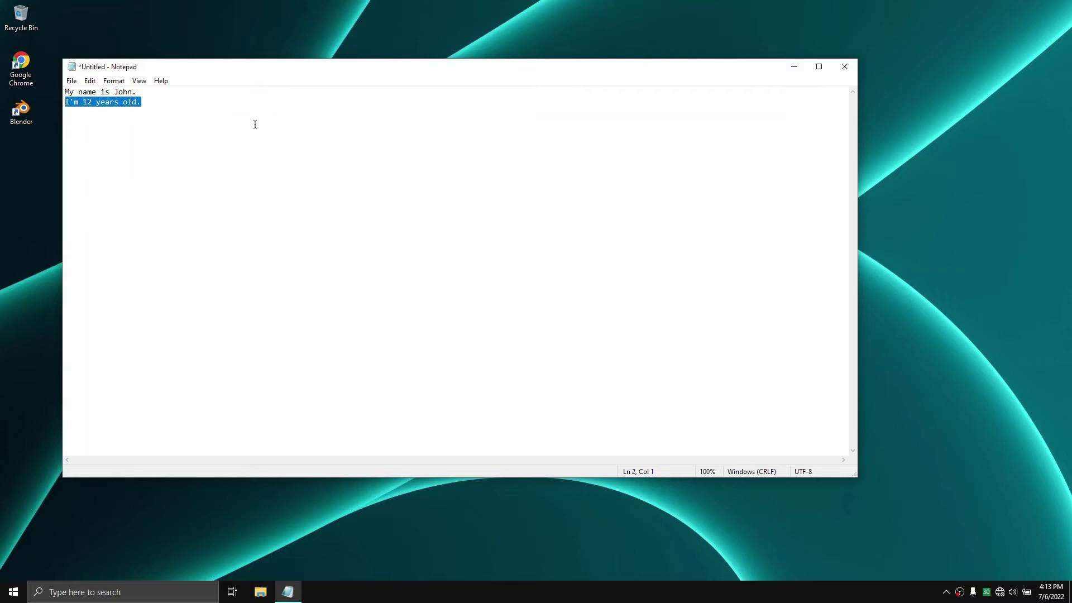
pyautogui.click(255, 124)
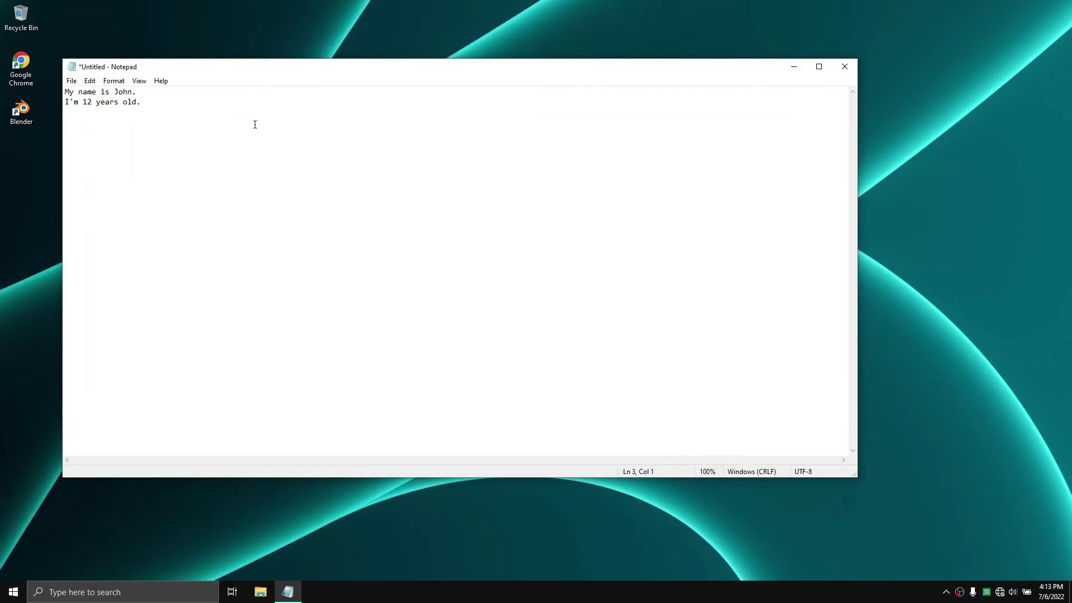
pyautogui.press('super+v')
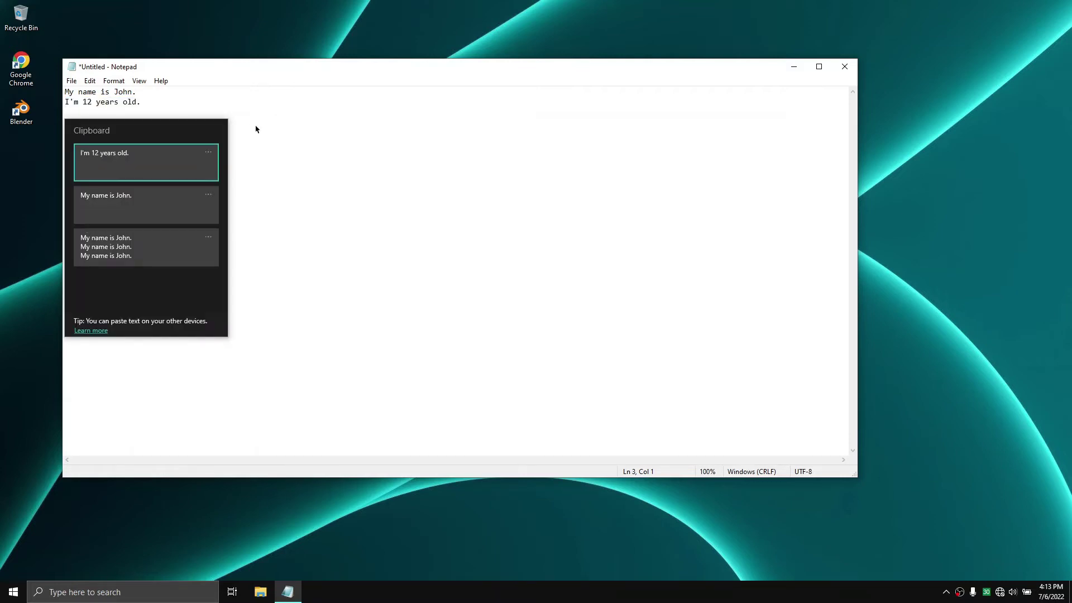
pyautogui.click(140, 200)
pyautogui.click(141, 198)
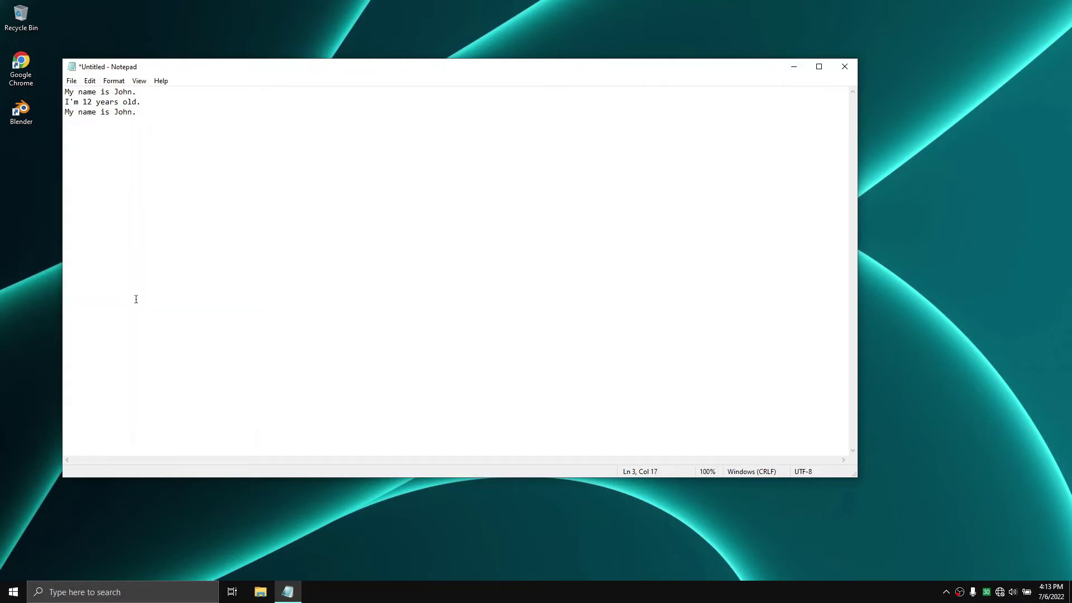
# Paste "I'm 12 years old." from the clipboard history three times at the end of the third line
pyautogui.press('super+v')
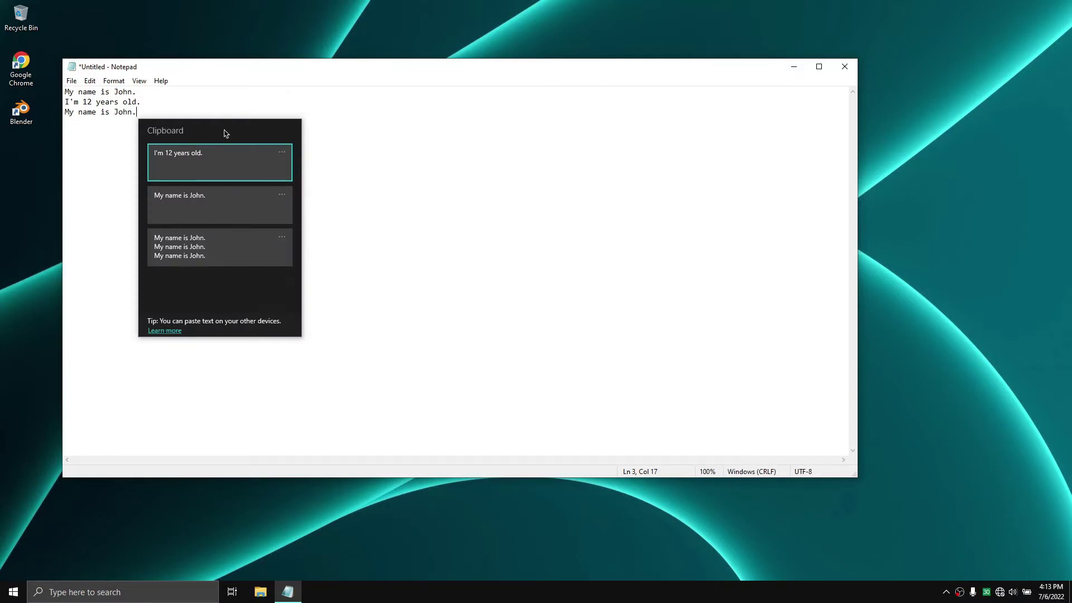
pyautogui.press('Return')
pyautogui.press('super+v')
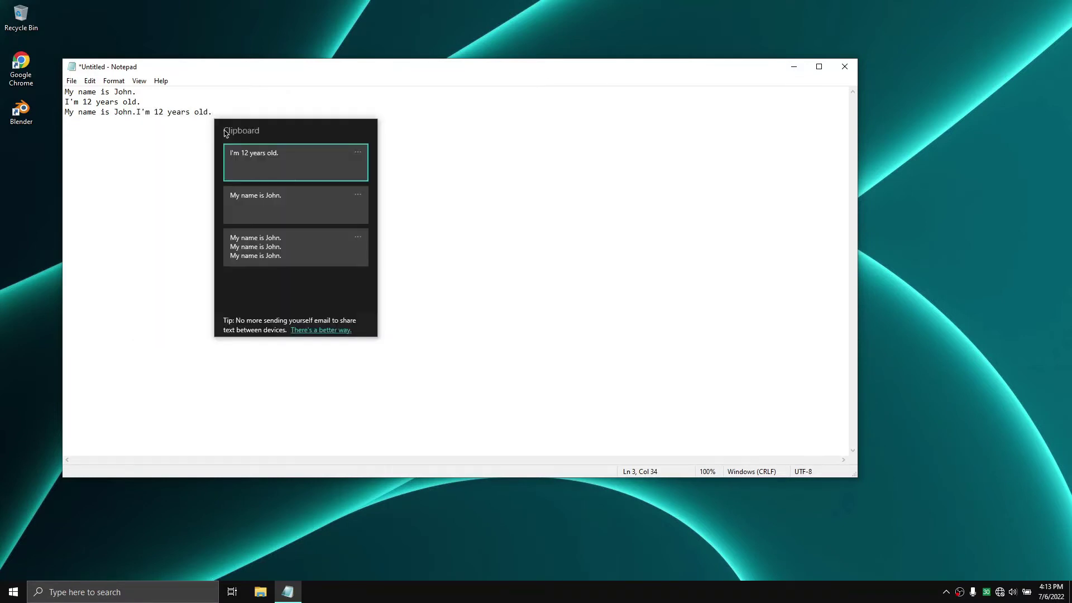
pyautogui.press('Return')
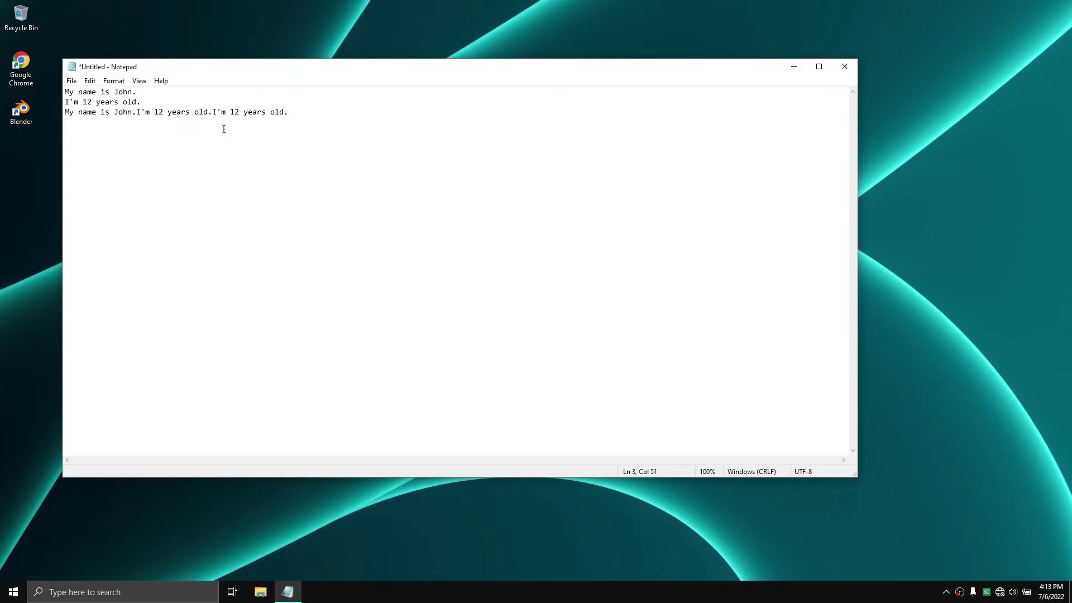
pyautogui.press('super+v')
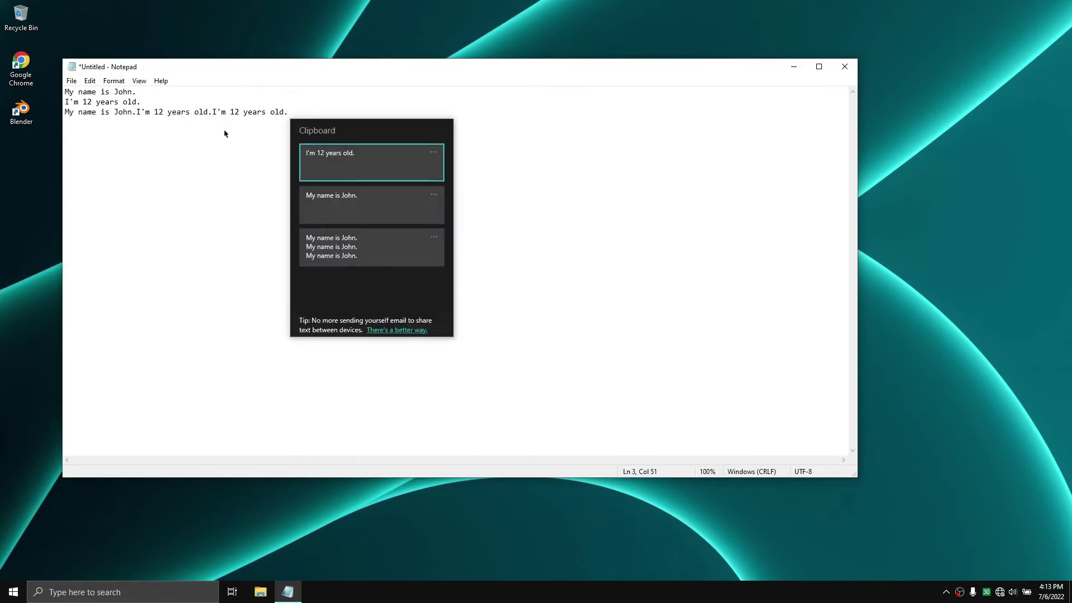
pyautogui.press('Return')
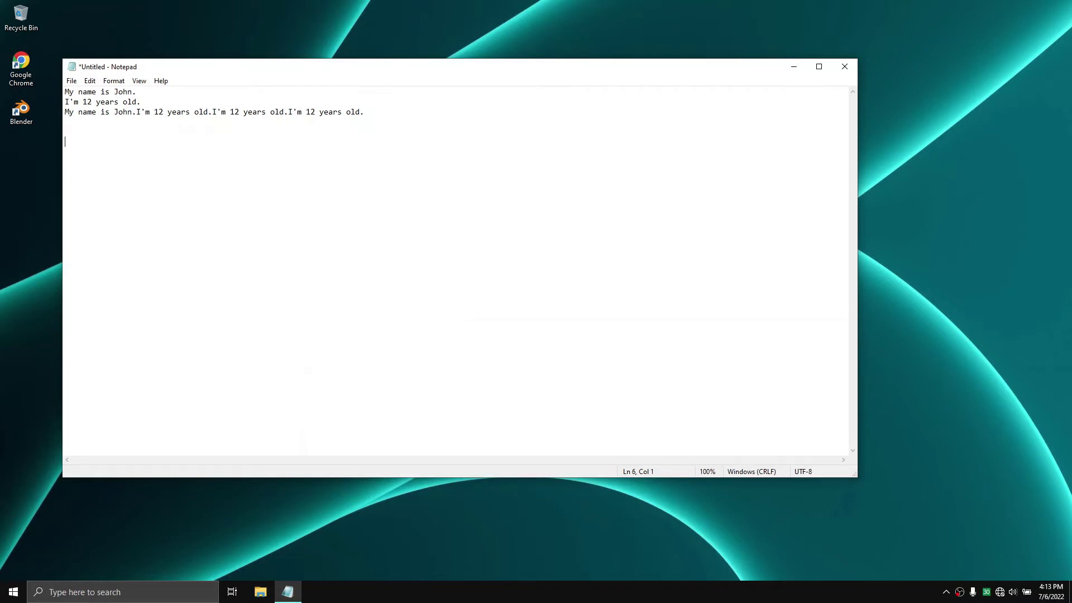
# Paste the multi-line name-sentence entry from the clipboard history onto line 6, followed by the "I'm 12 years old." entry
pyautogui.press('super+v')
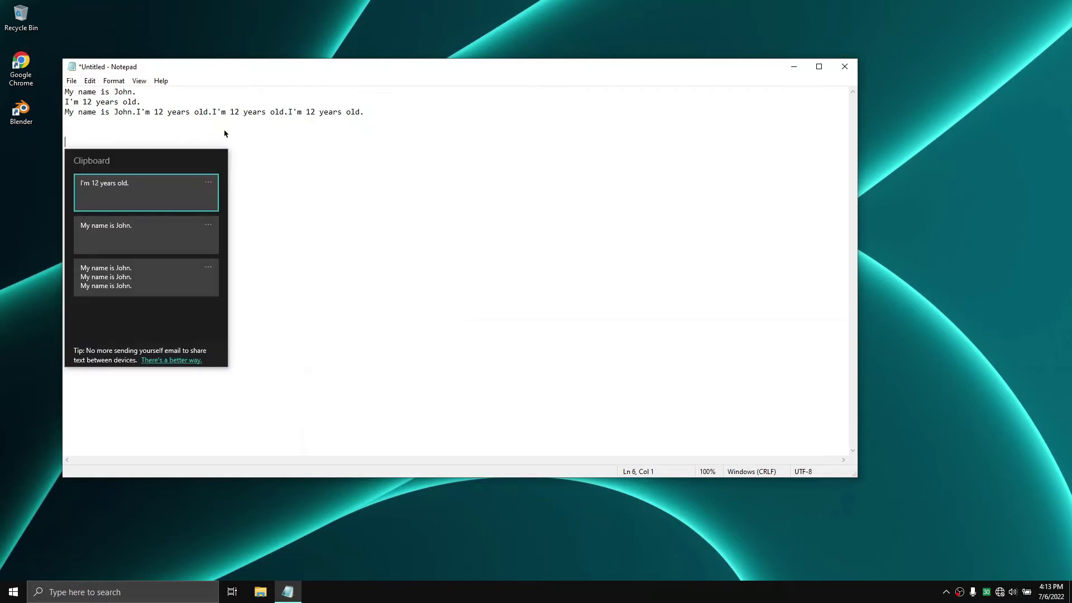
pyautogui.press('Down')
pyautogui.press('Down')
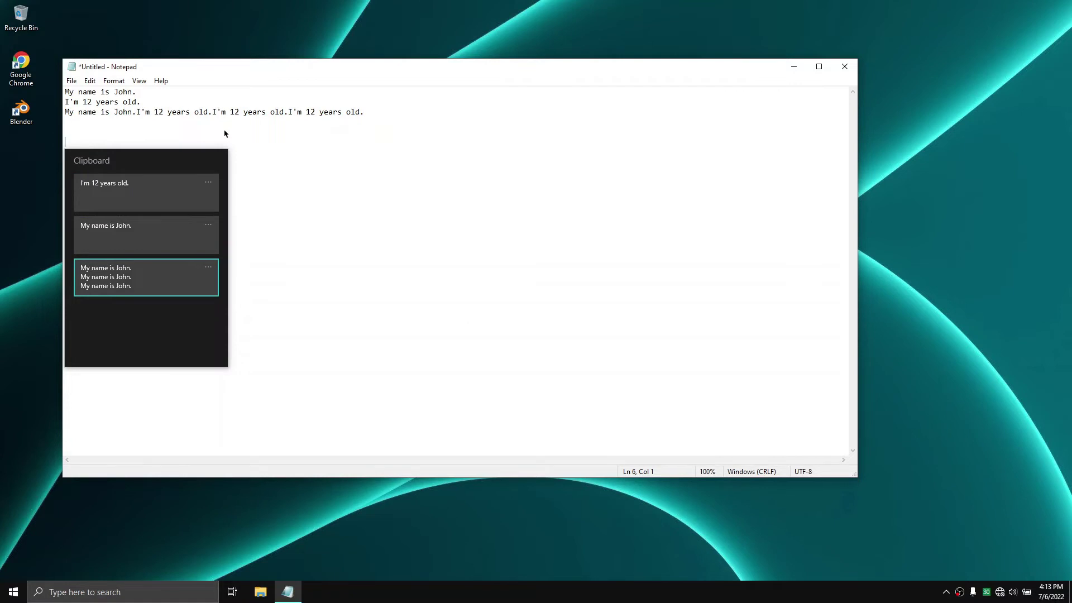
pyautogui.press('Return')
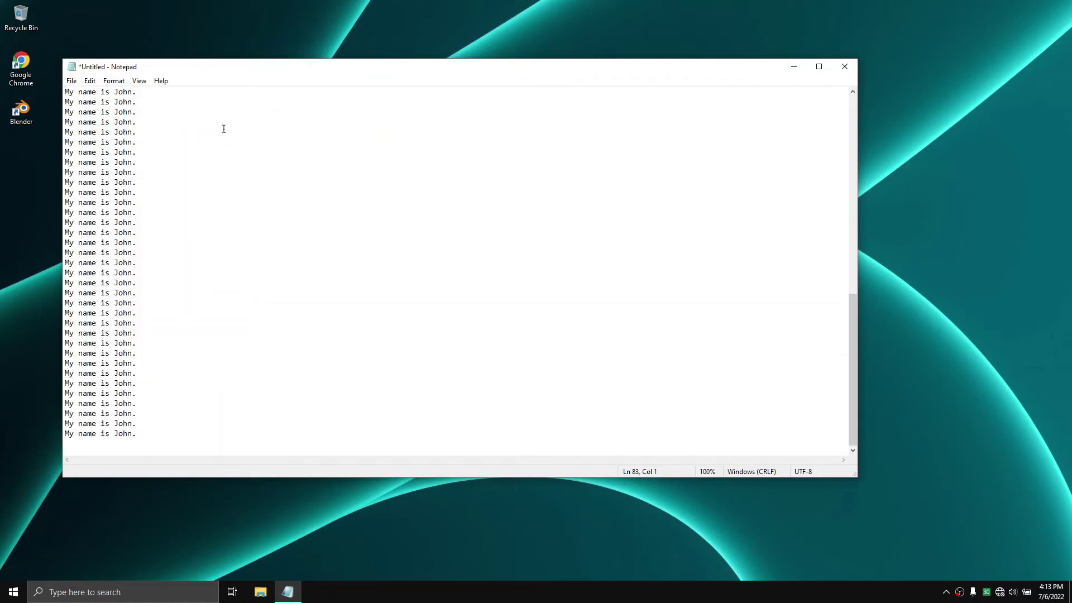
pyautogui.press('super+v')
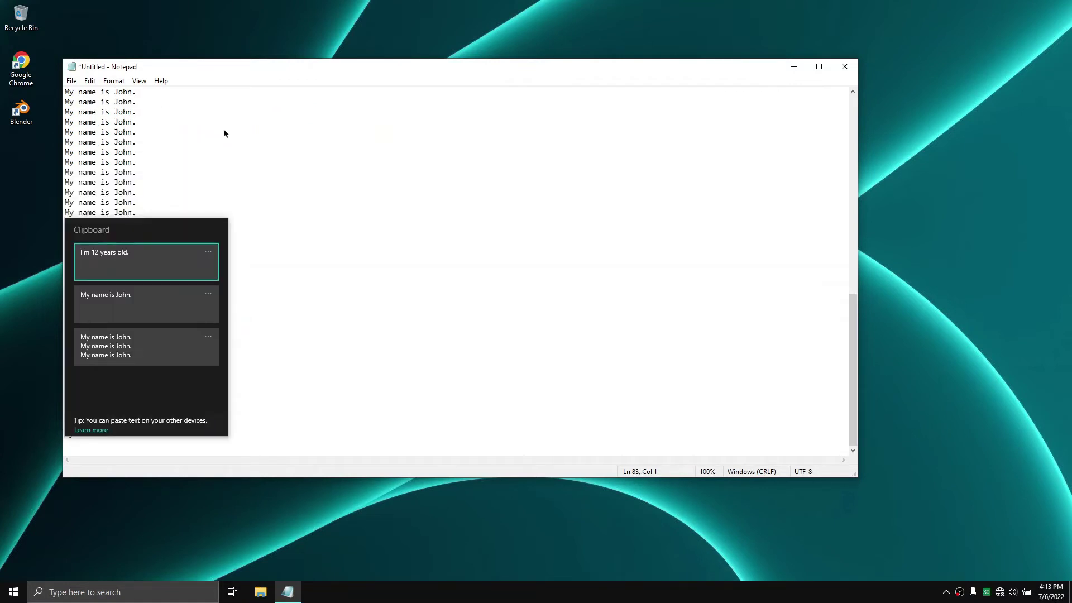
pyautogui.press('Return')
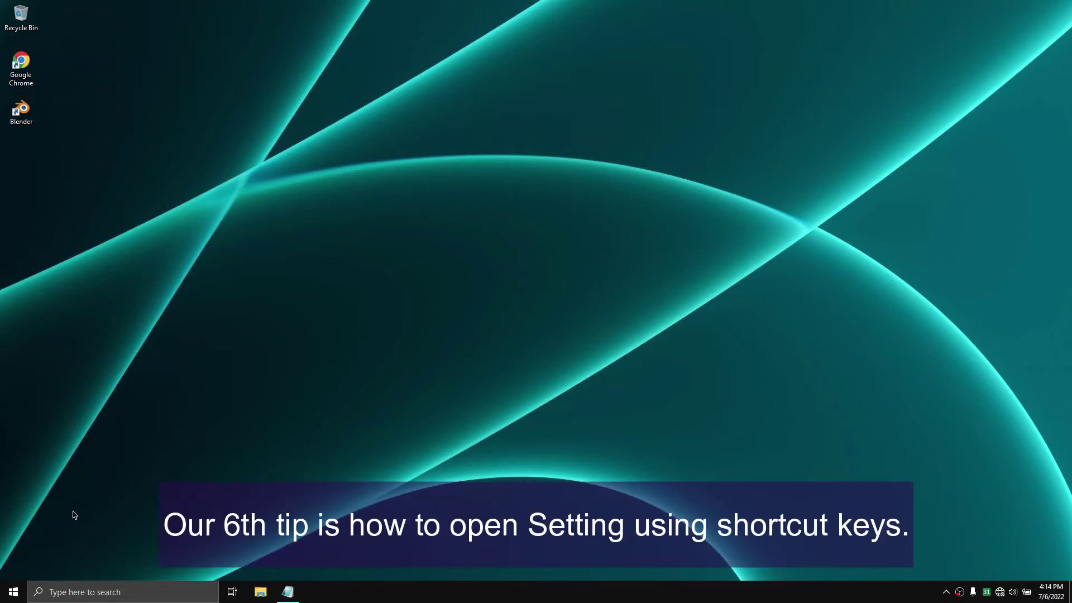
# Search Windows for "settings", open the Settings app, and close it
pyautogui.click(81, 598)
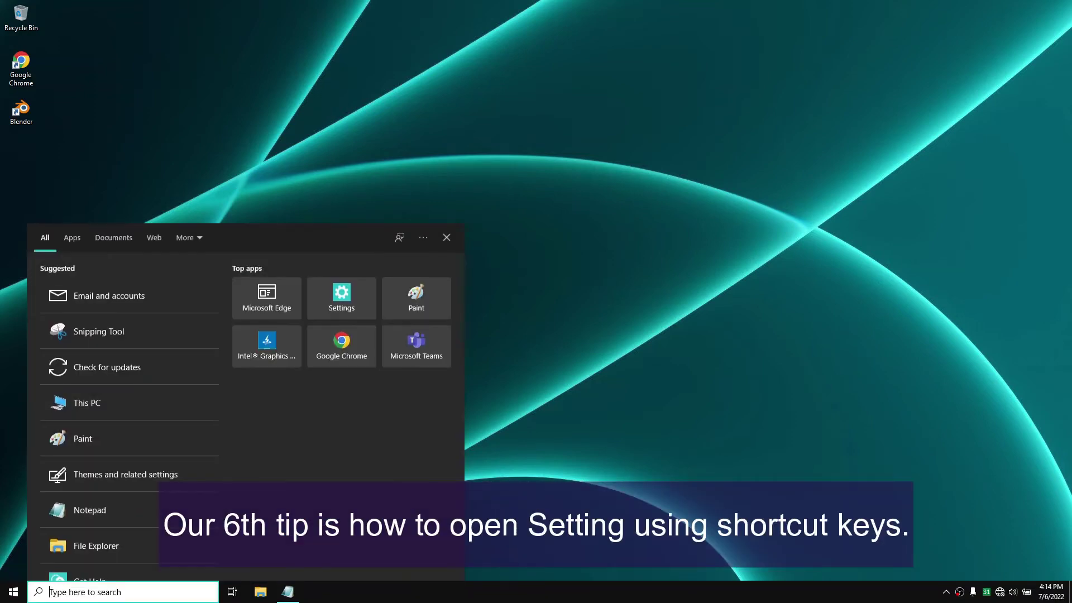
pyautogui.write('set')
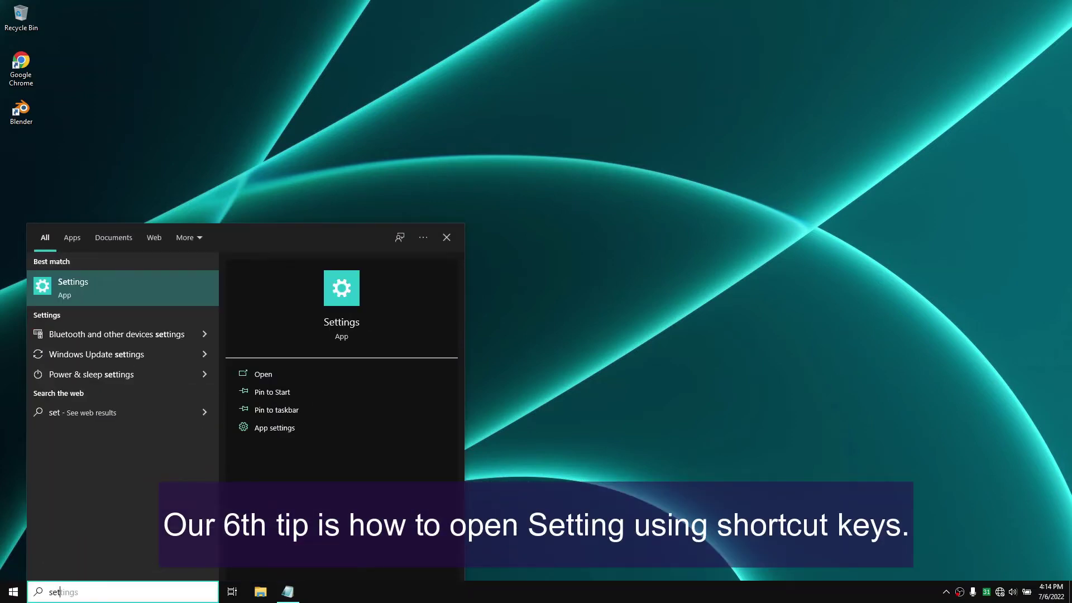
pyautogui.write('tings')
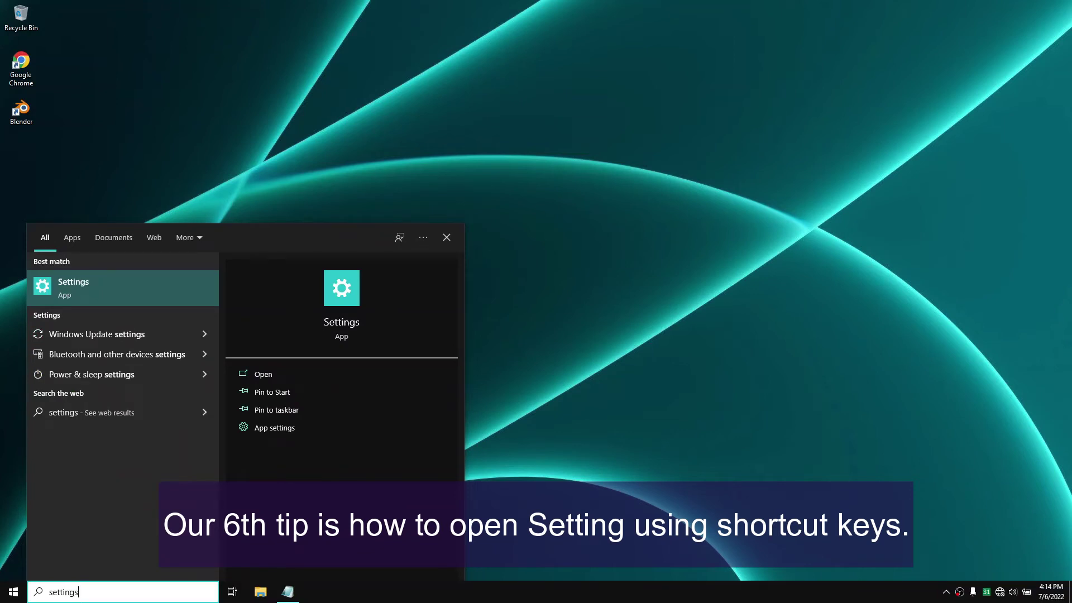
pyautogui.press('Return')
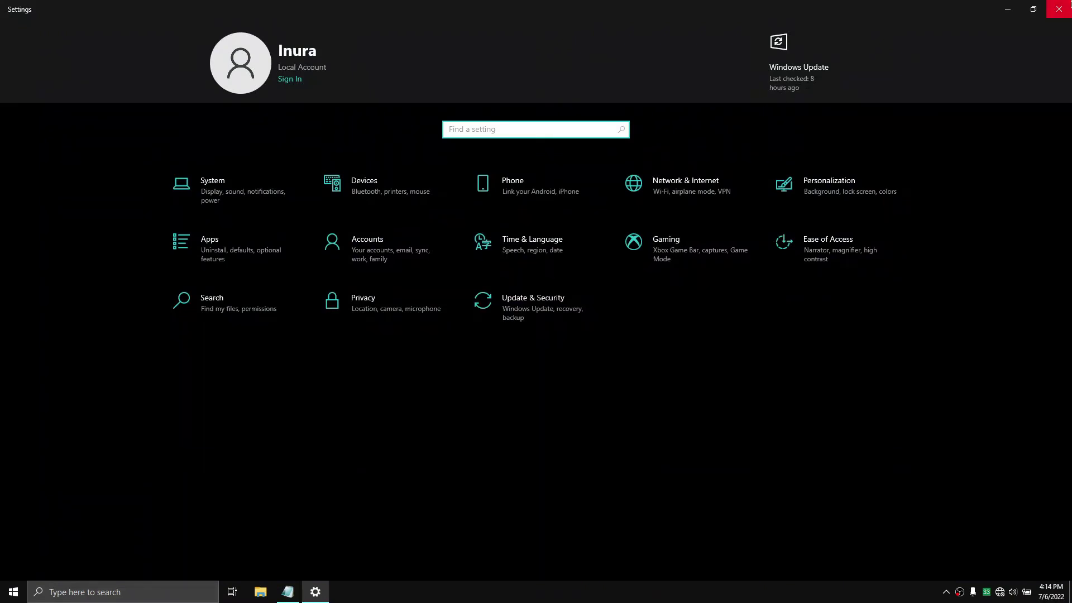
pyautogui.click(1058, 8)
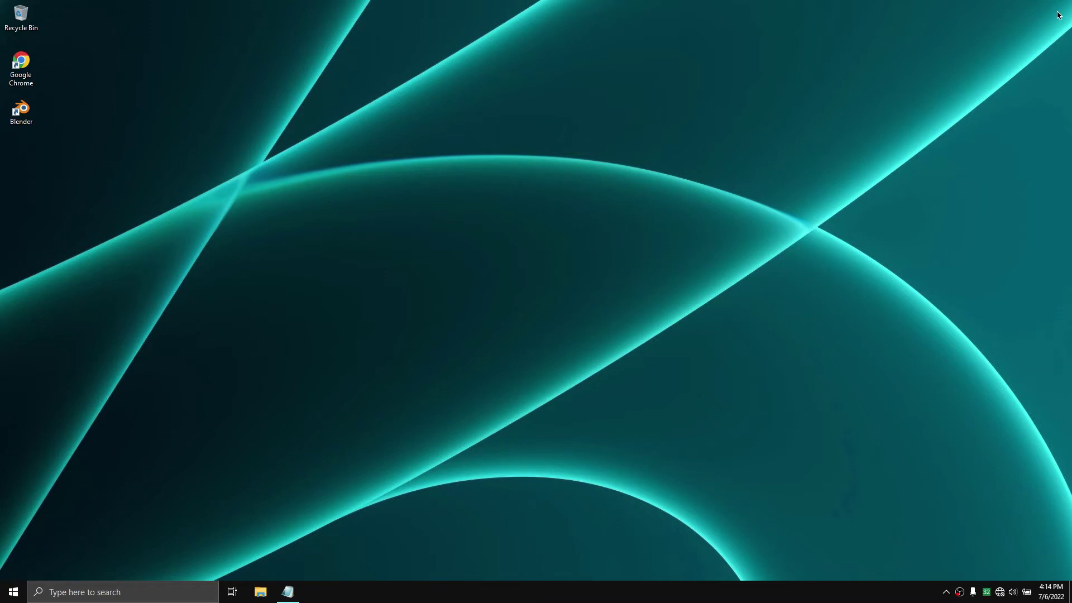
# Open Settings directly from the desktop, turn Bluetooth off under Devices, and return to the Settings home page
pyautogui.press('super+i')
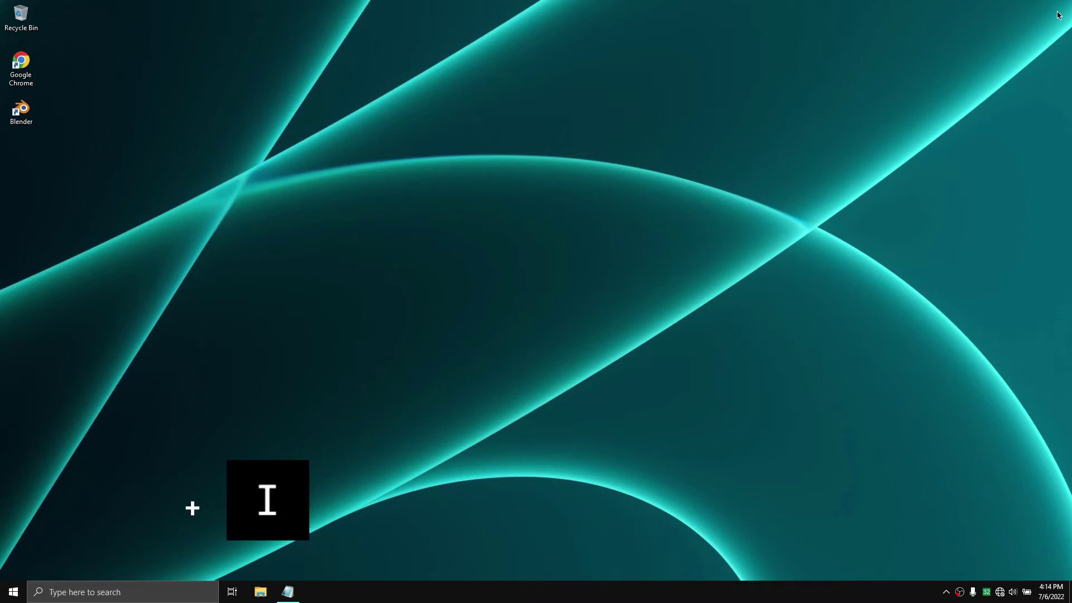
pyautogui.press('super+i')
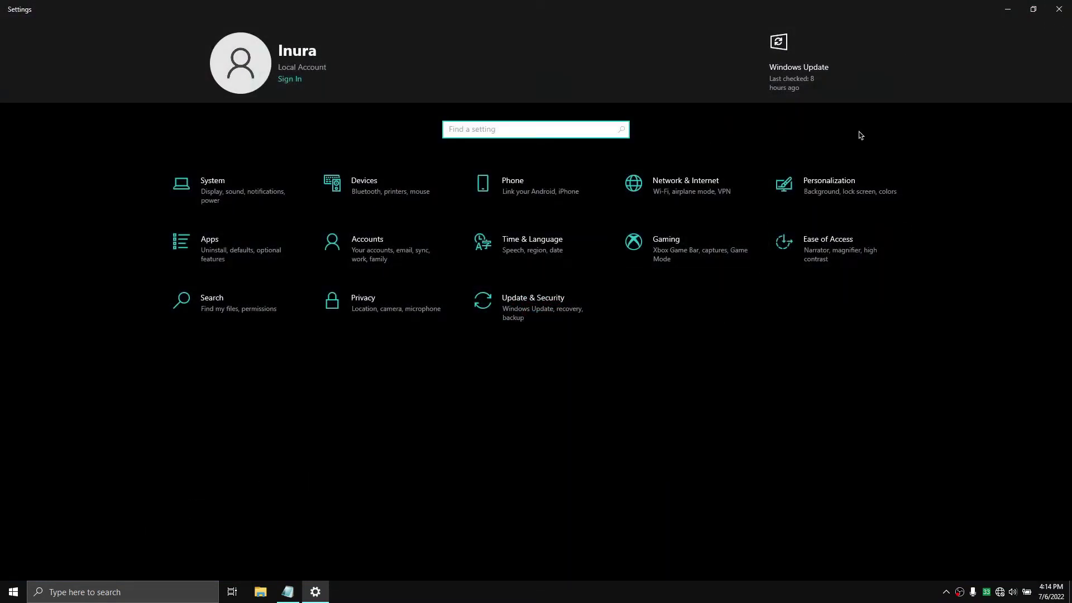
pyautogui.click(352, 185)
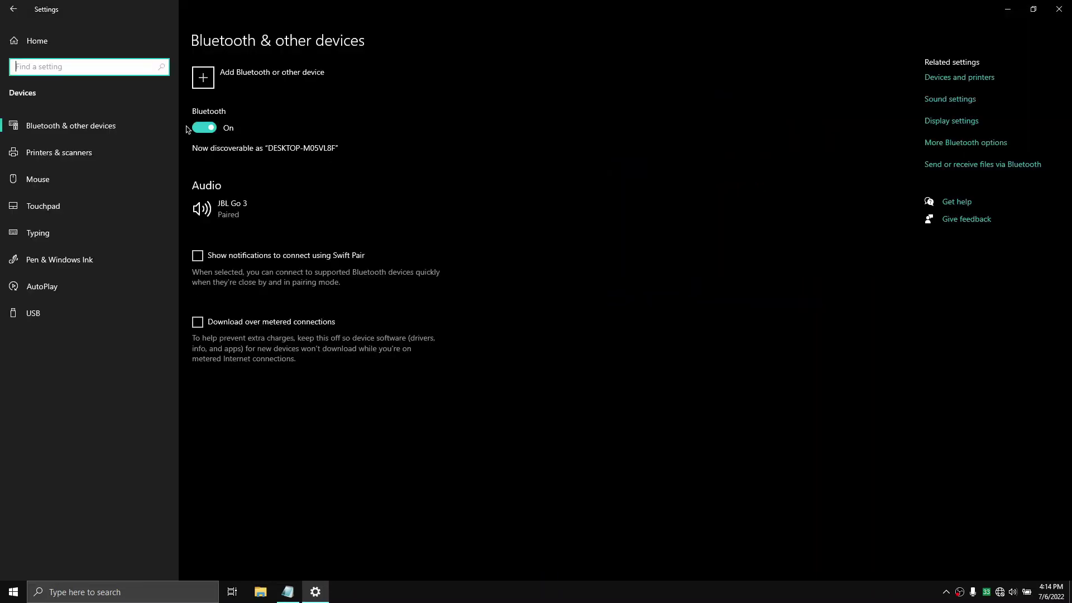
pyautogui.click(215, 133)
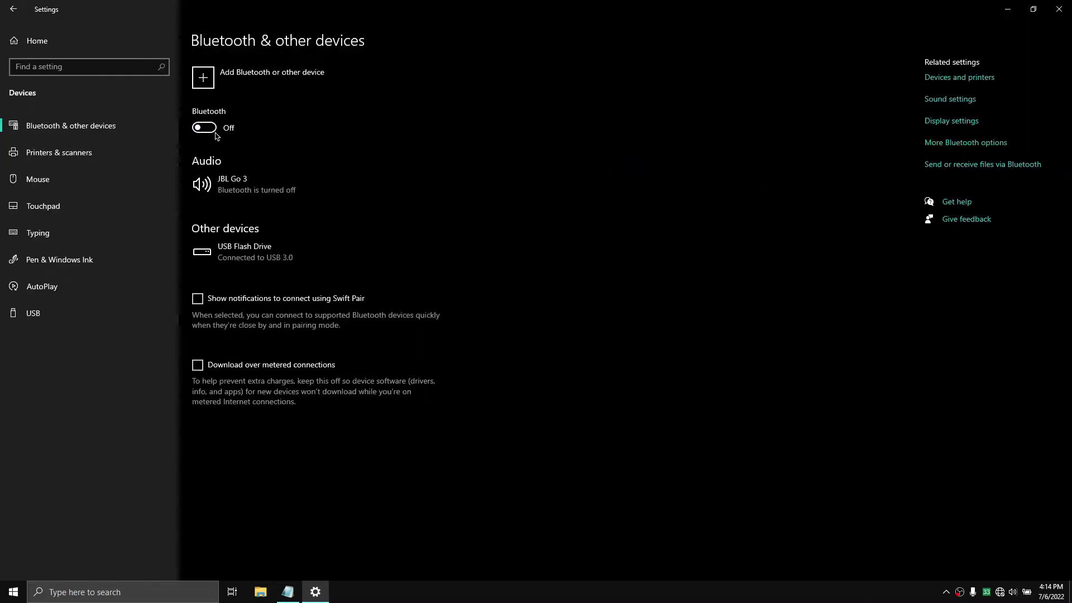
pyautogui.click(216, 134)
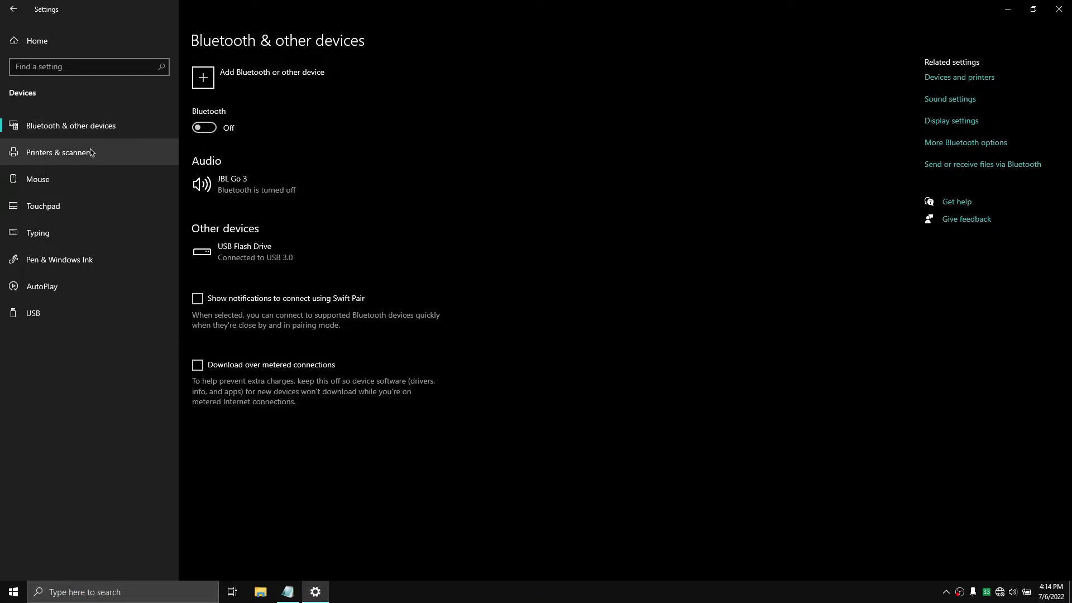
pyautogui.click(2, 5)
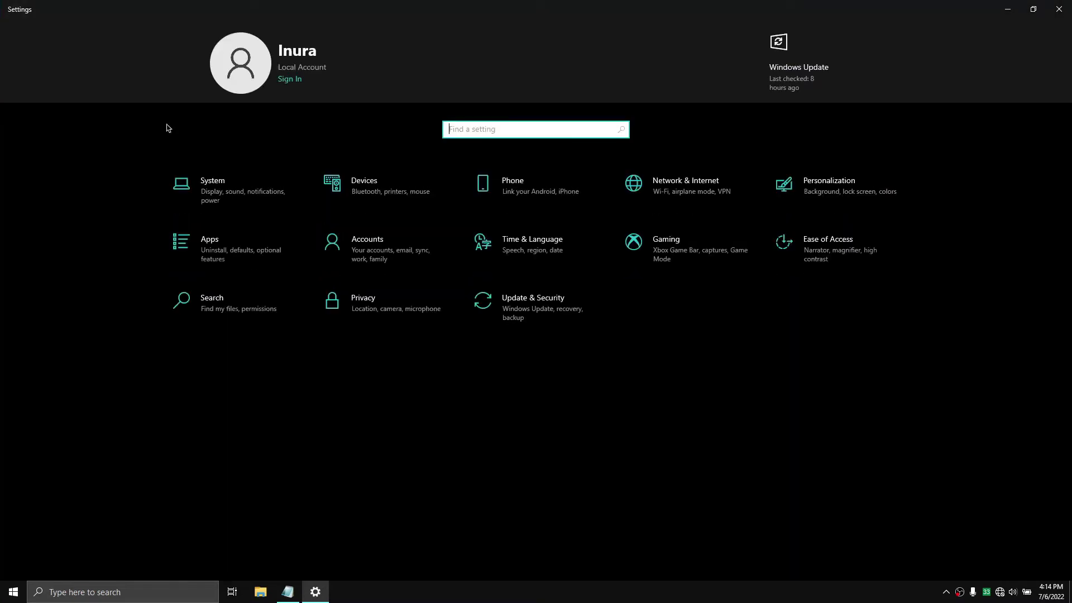
# Look through the Display, Power & sleep and Storage pages of the System settings, and return to the Settings home page
pyautogui.click(257, 207)
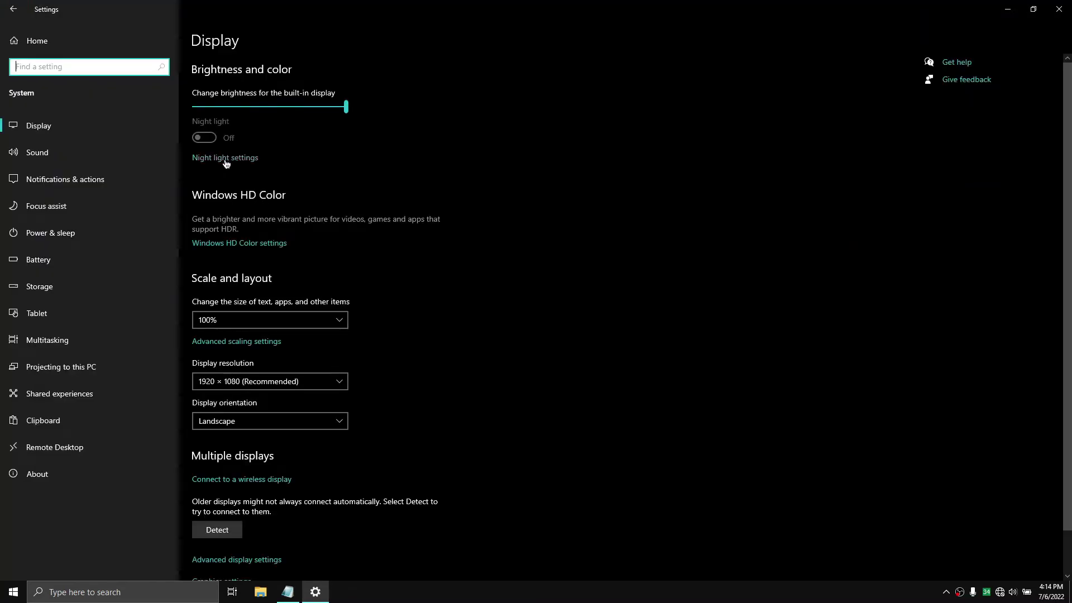
pyautogui.click(3, 367)
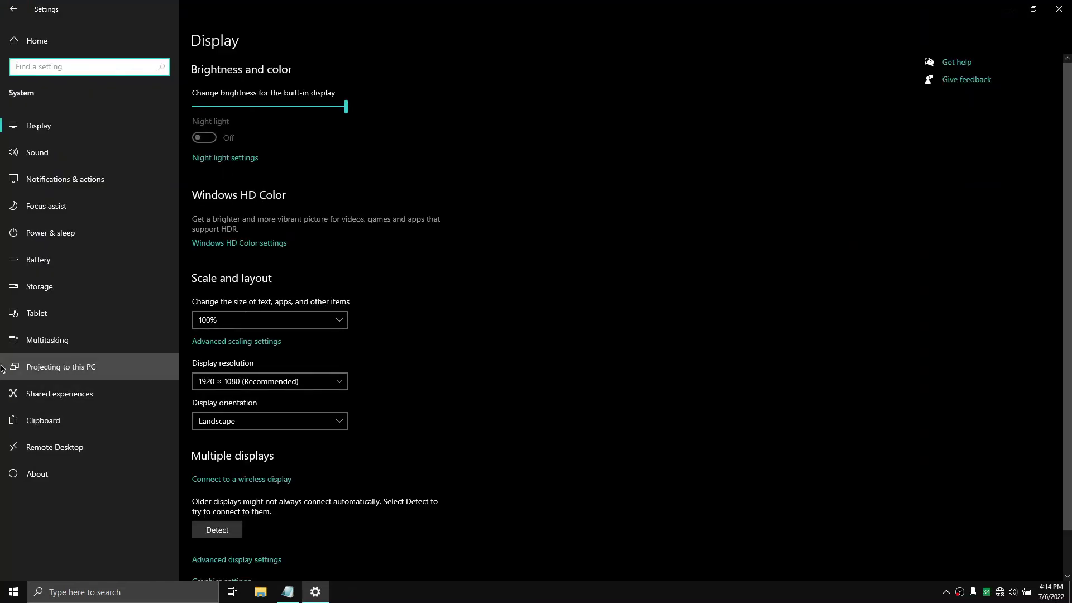
pyautogui.click(126, 242)
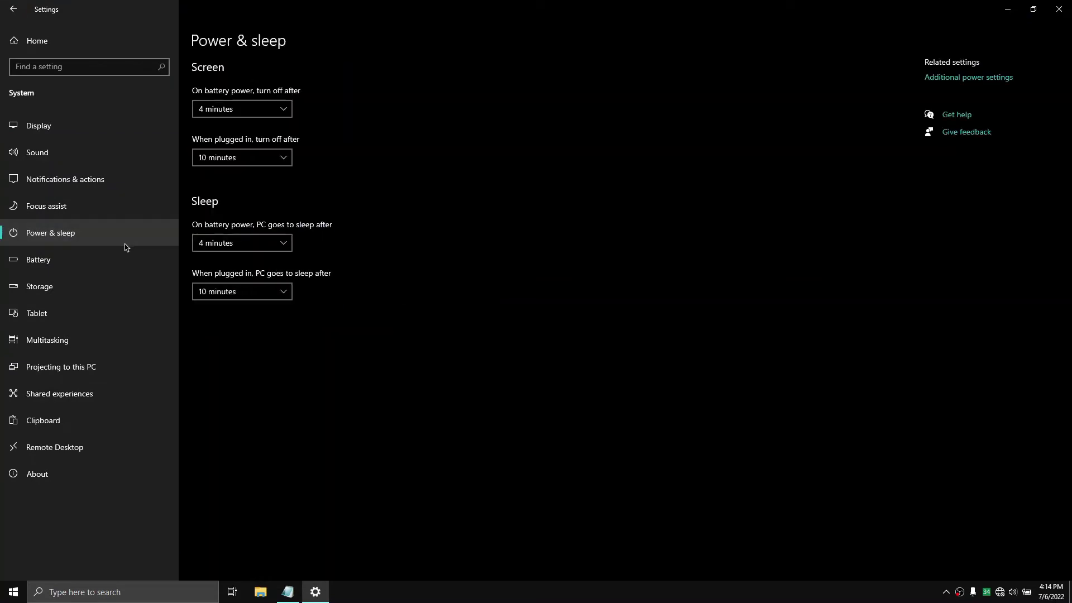
pyautogui.click(110, 287)
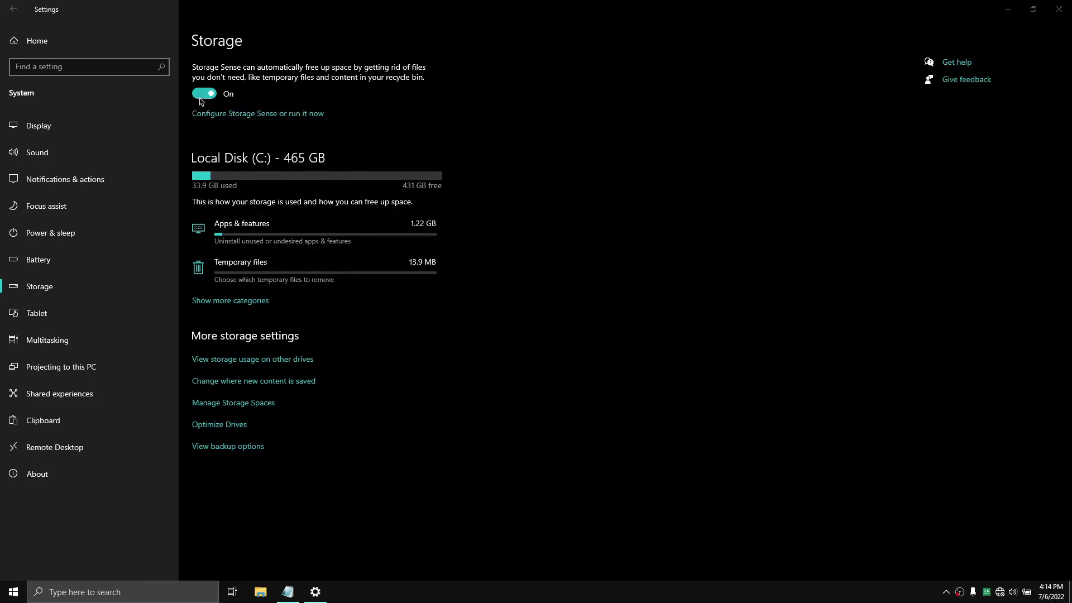
pyautogui.click(14, 9)
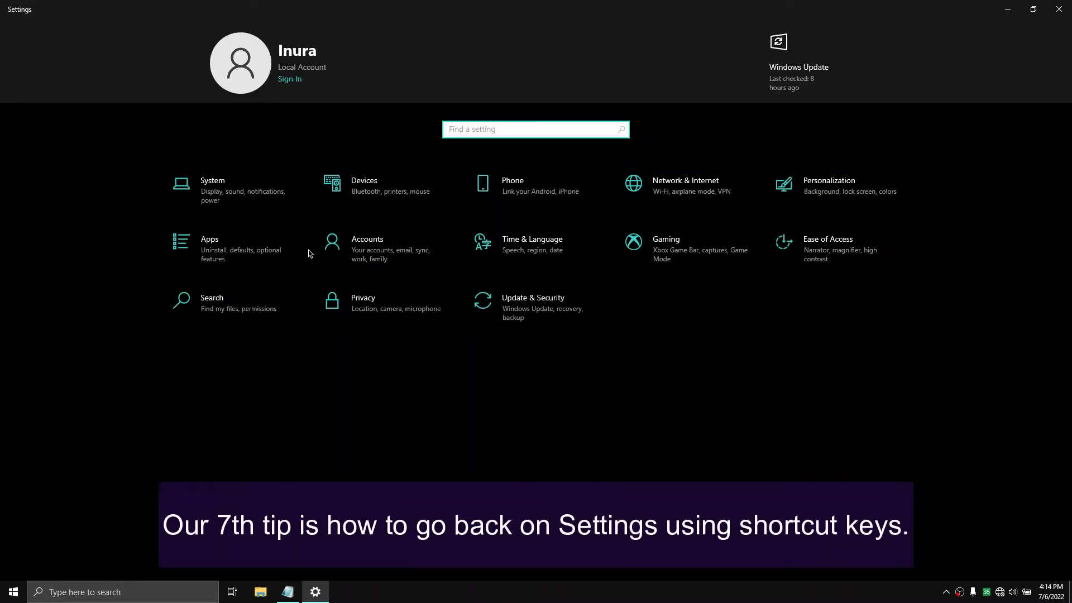
# Visit the Apps and System settings, returning to the home page after each, and close Settings
pyautogui.click(281, 251)
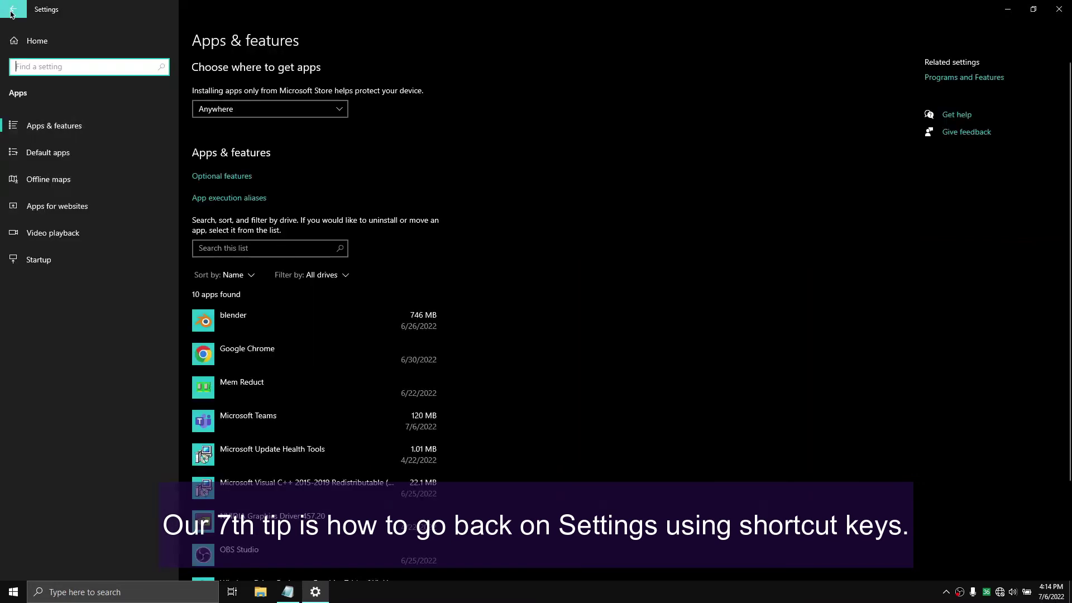
pyautogui.press('super+BackSpace')
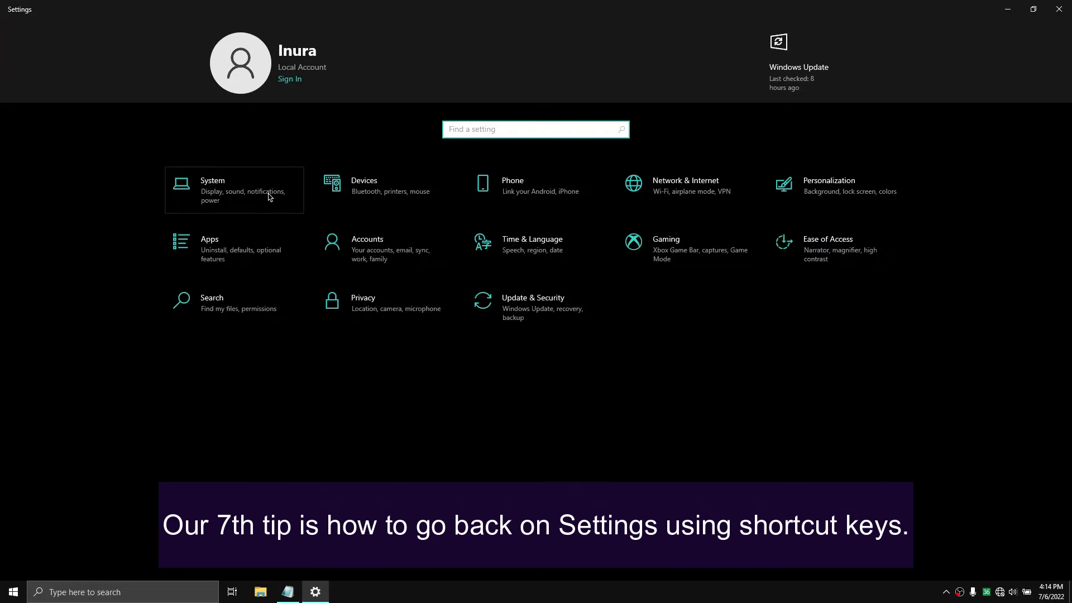
pyautogui.click(268, 196)
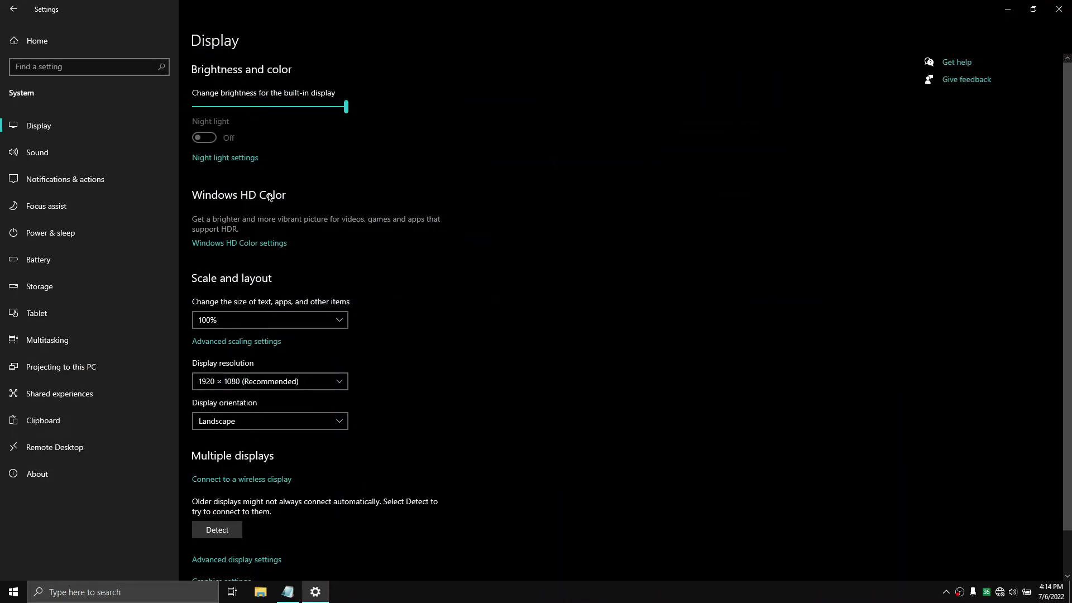
pyautogui.press('super+BackSpace')
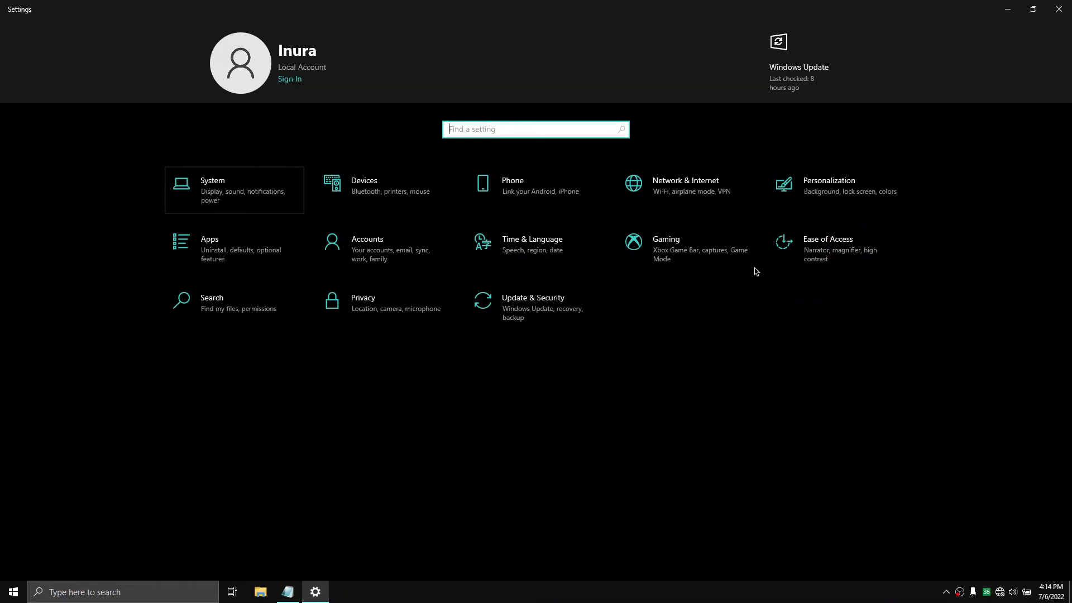
pyautogui.hotkey('alt', 'F4')
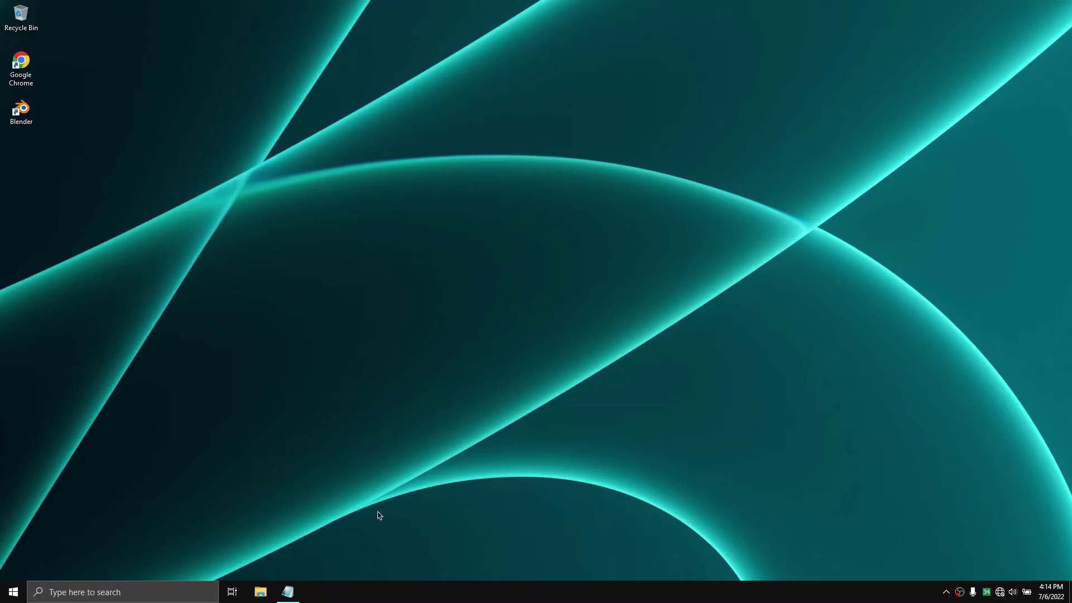
# Reopen Settings, visit the Privacy page, go back to the home page, and open the Accounts page
pyautogui.press('super+i')
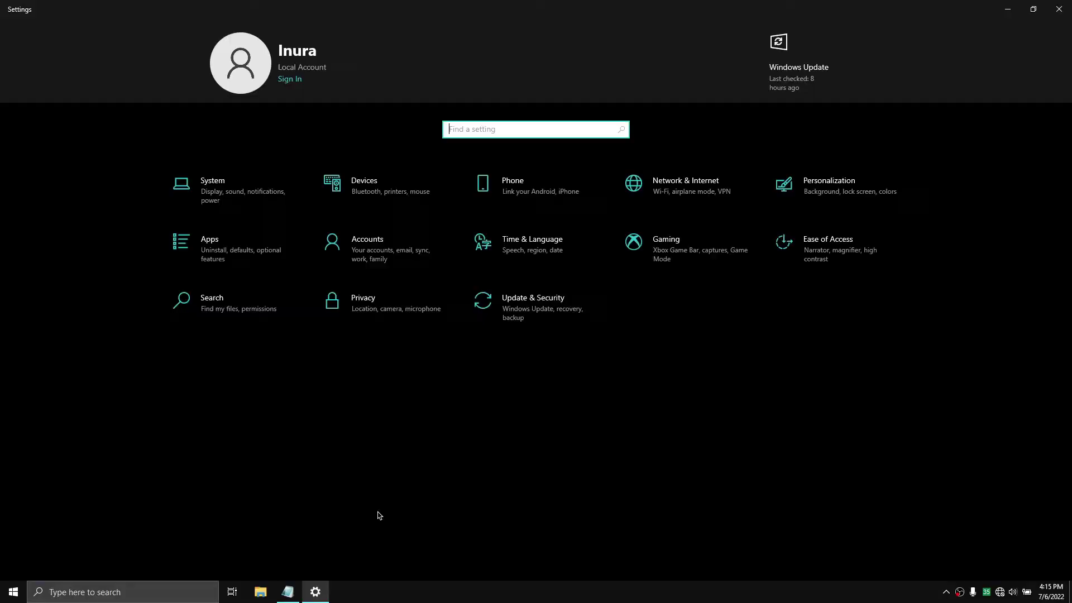
pyautogui.click(368, 288)
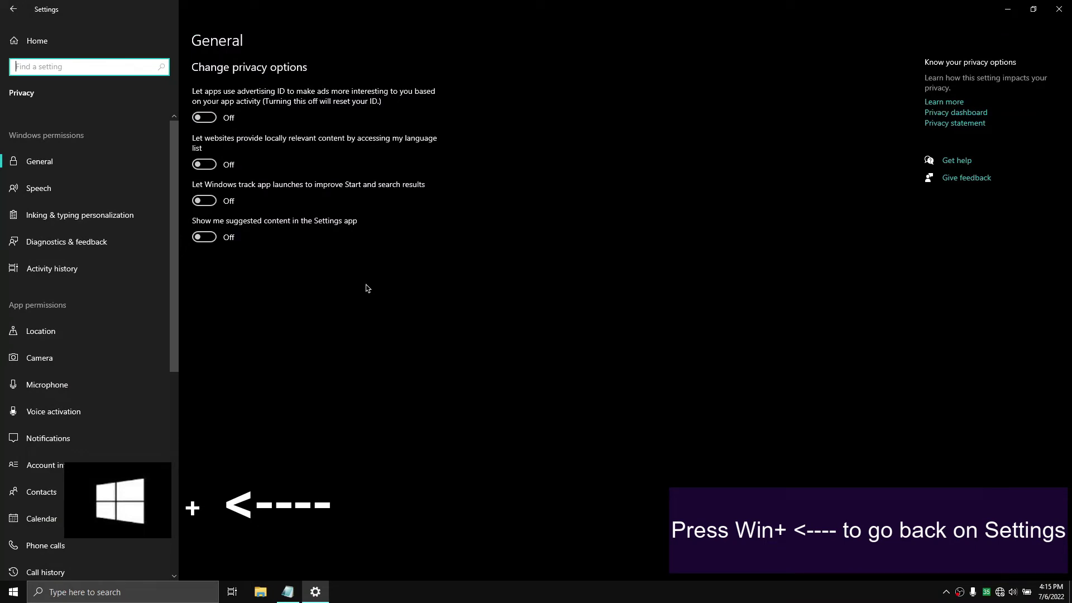
pyautogui.press('super+BackSpace')
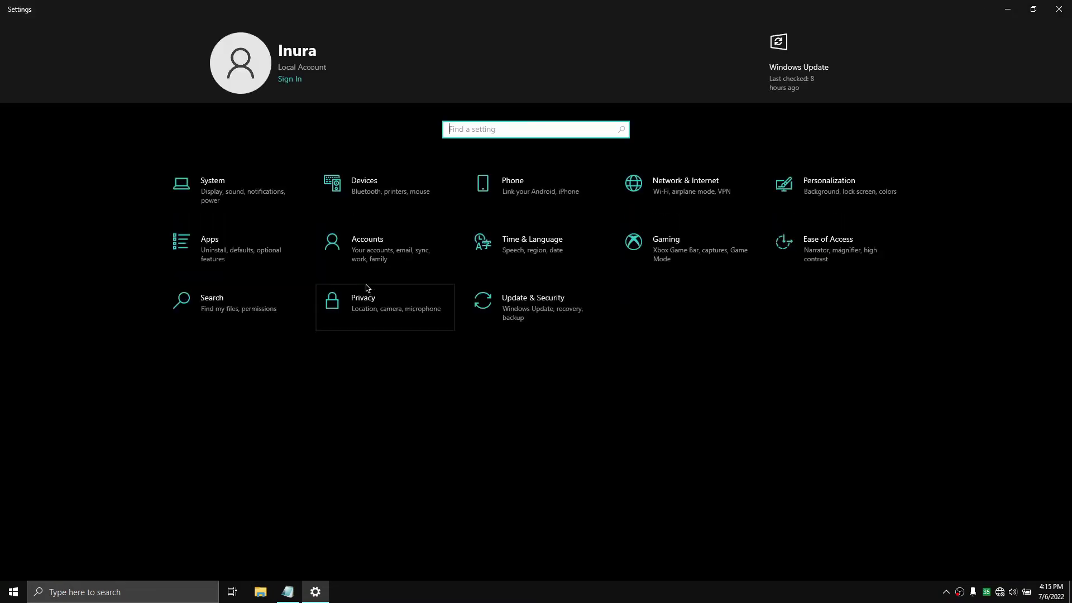
pyautogui.click(384, 264)
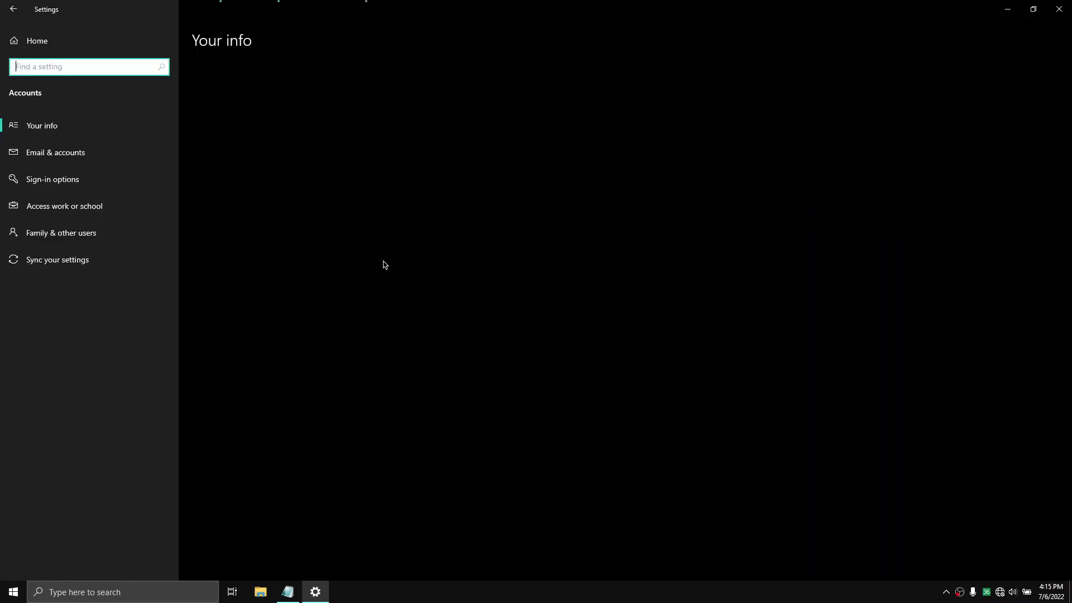
# Return from Accounts to the Settings home page, visit the Devices page, and go back to the home page
pyautogui.press('super+BackSpace')
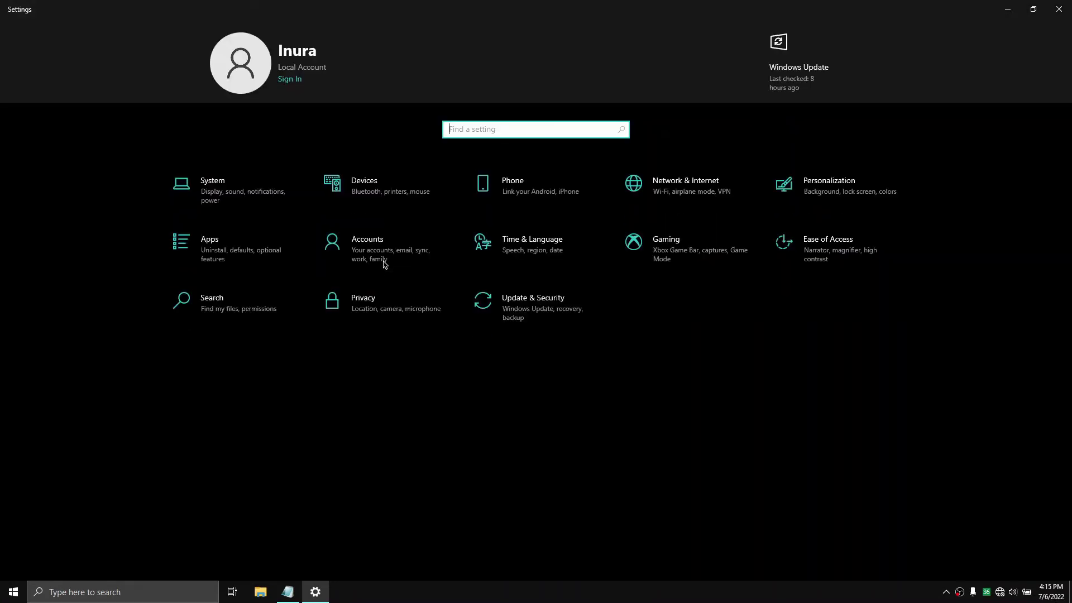
pyautogui.click(434, 198)
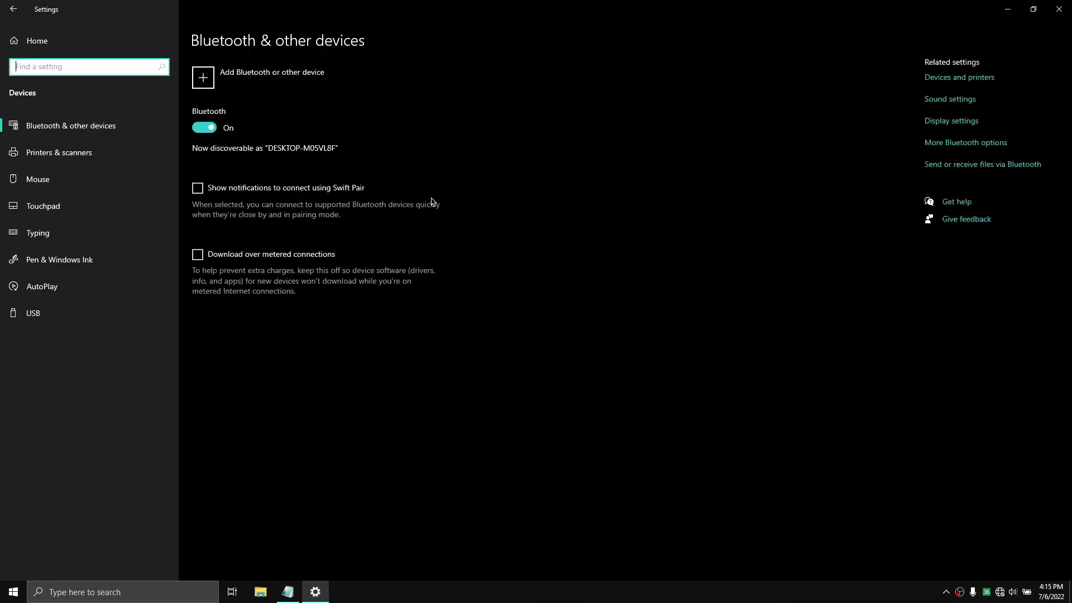
pyautogui.press('super+BackSpace')
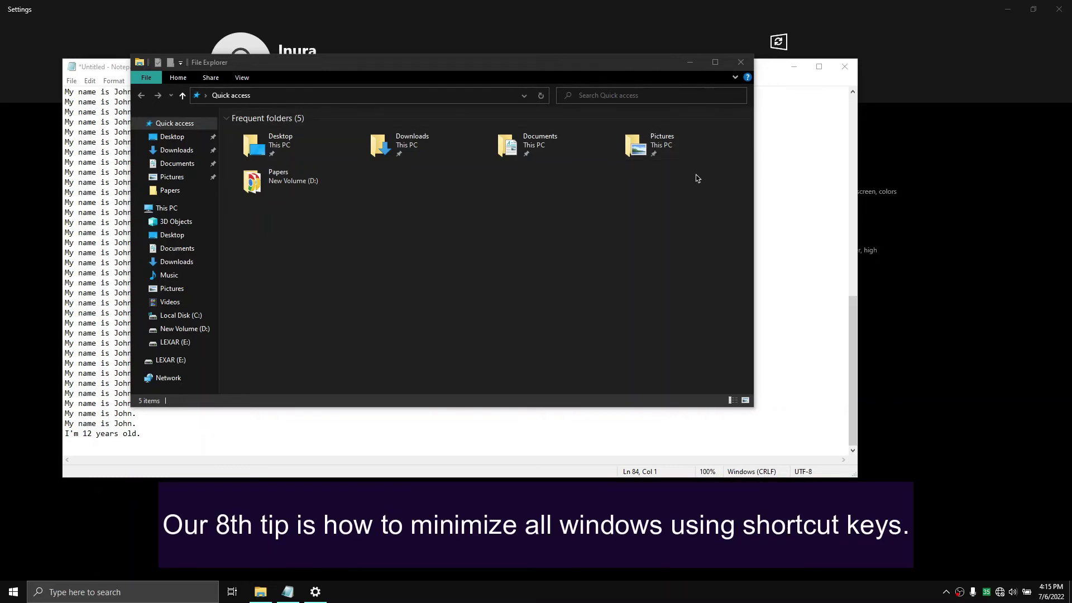
# Minimize the File Explorer, Notepad and Settings windows one at a time until the desktop is clear
pyautogui.click(689, 62)
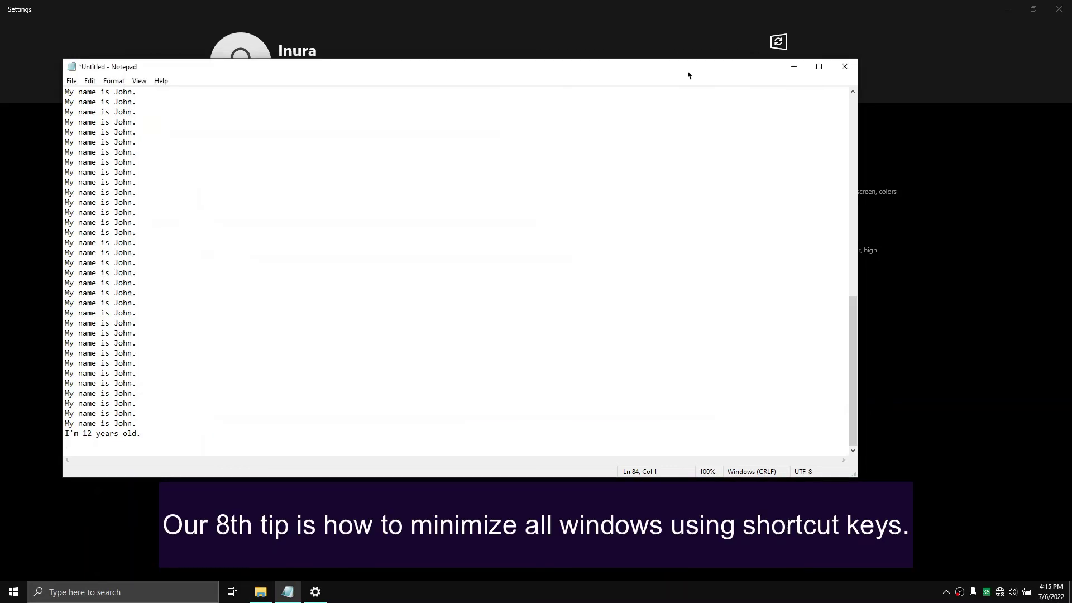
pyautogui.click(794, 72)
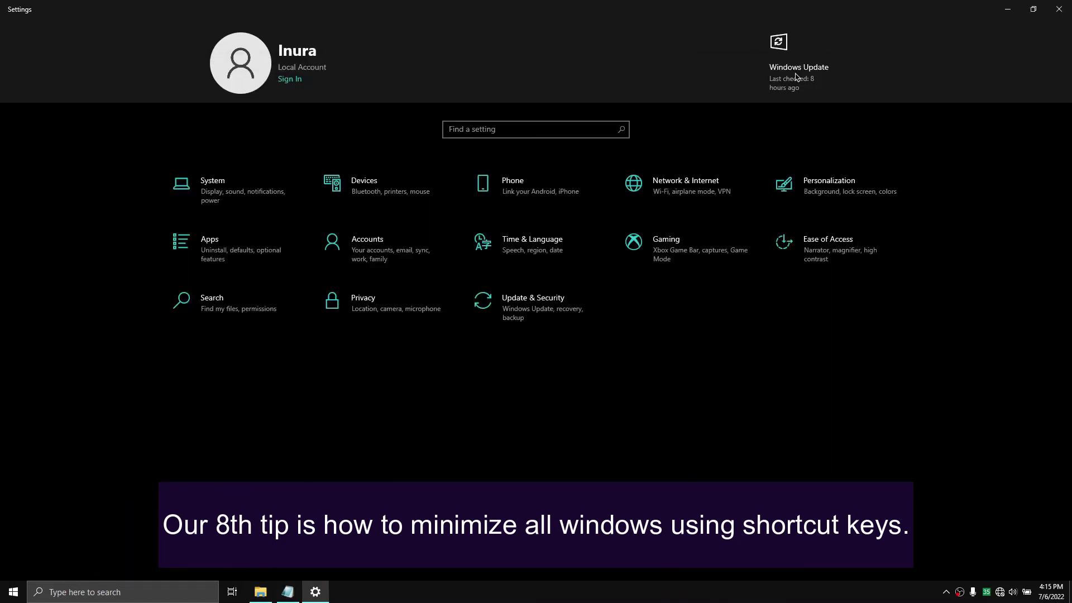
pyautogui.click(1007, 13)
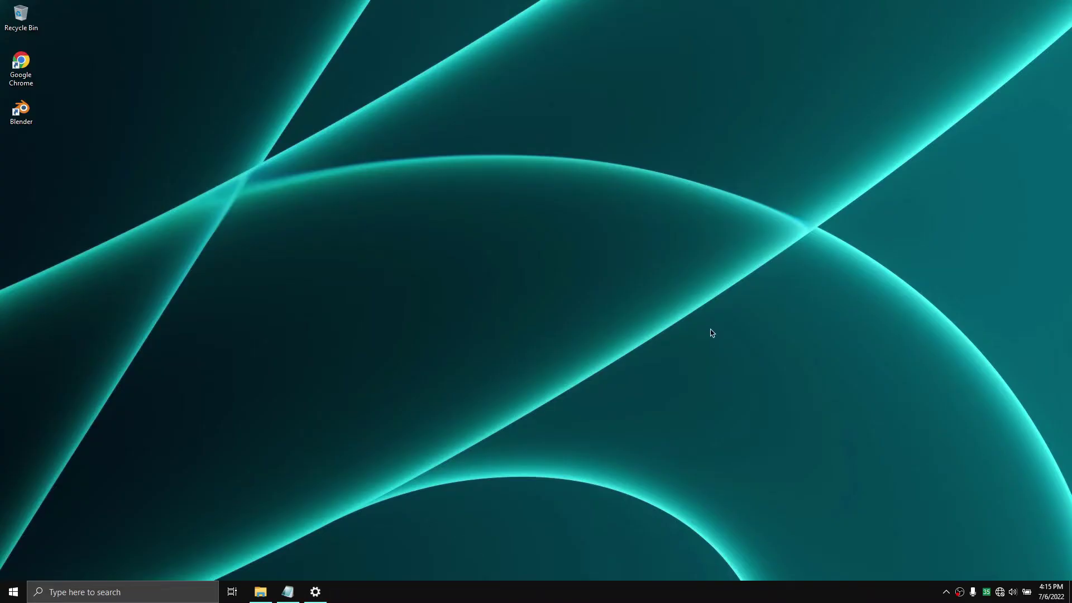
# Restore the Settings, Notepad and File Explorer windows, and minimize all of them at once
pyautogui.click(316, 590)
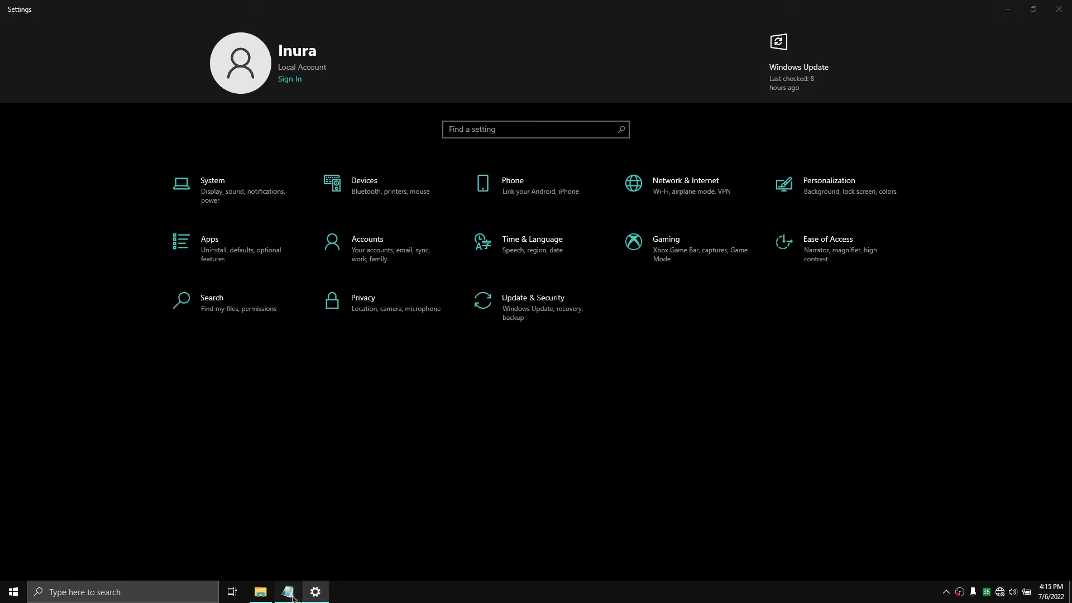
pyautogui.click(292, 595)
pyautogui.click(271, 592)
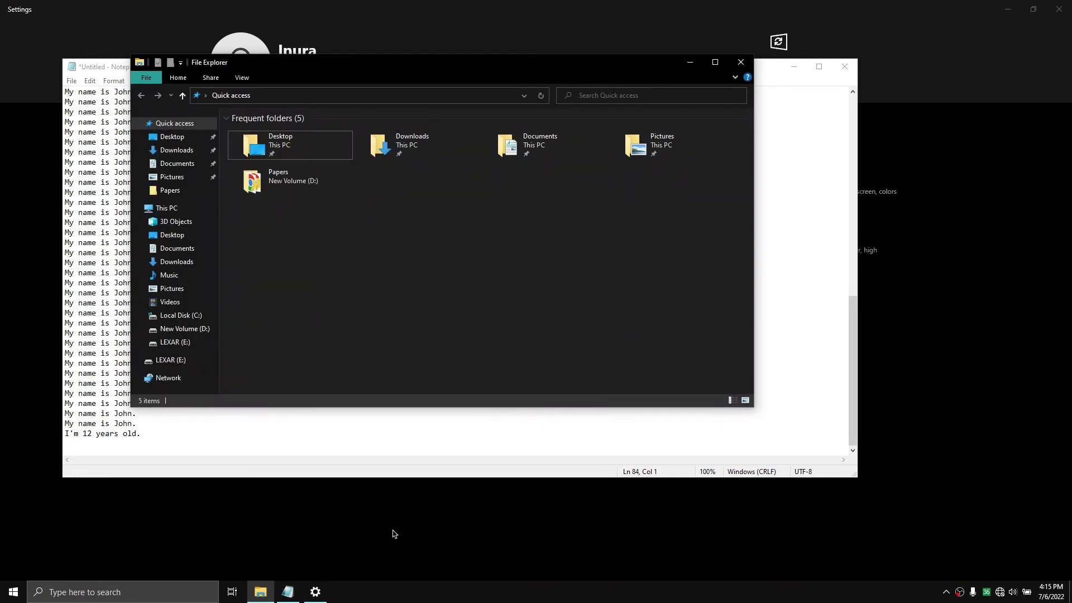
pyautogui.press('super+d')
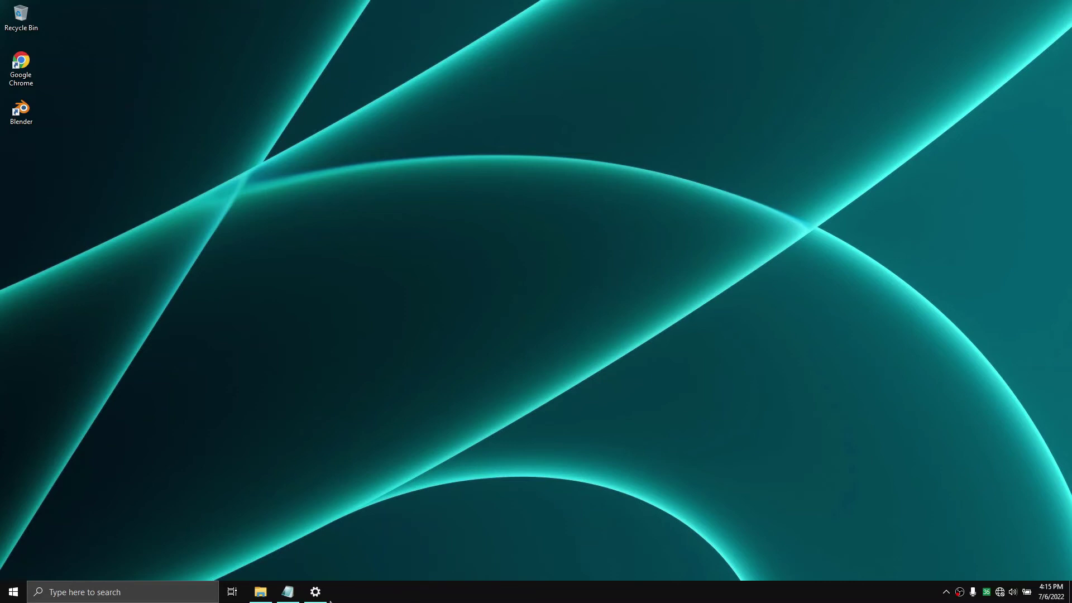
# Restore Notepad and minimize all windows again, and open and minimize Settings and File Explorer individually
pyautogui.click(300, 599)
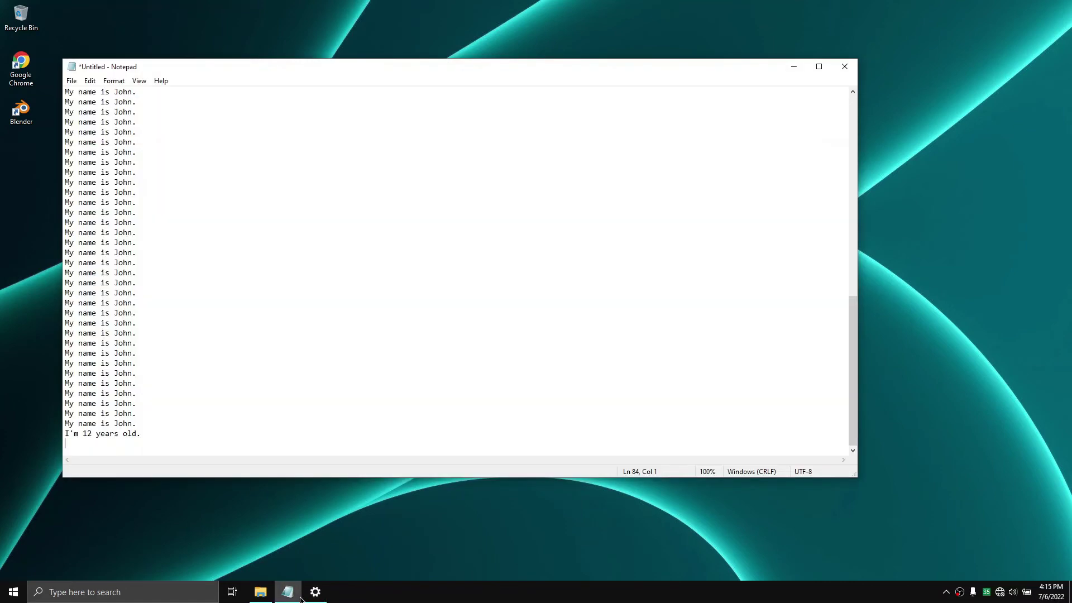
pyautogui.press('super+m')
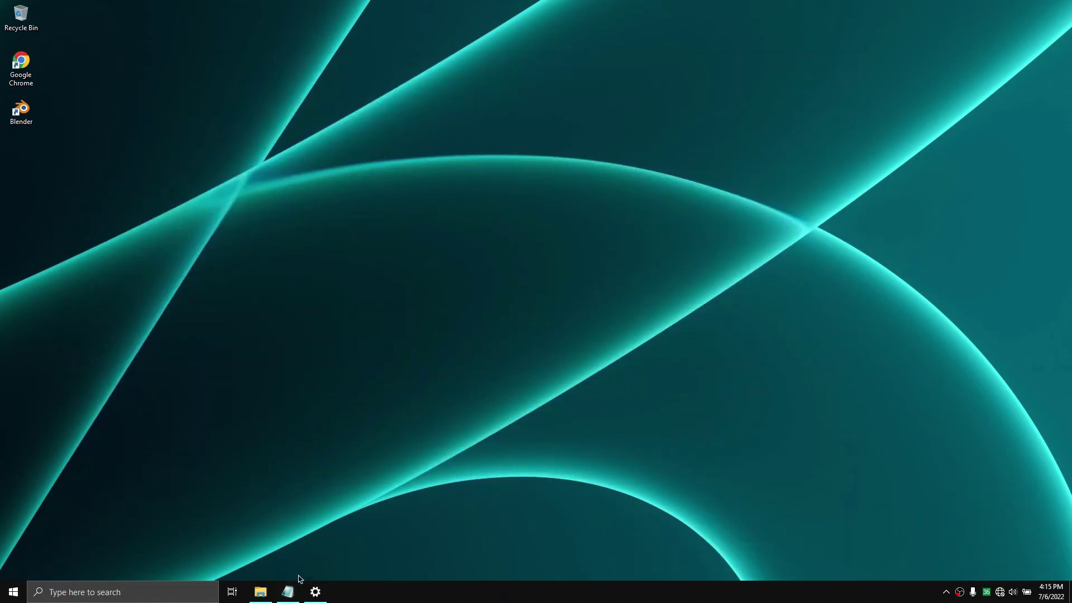
pyautogui.click(324, 599)
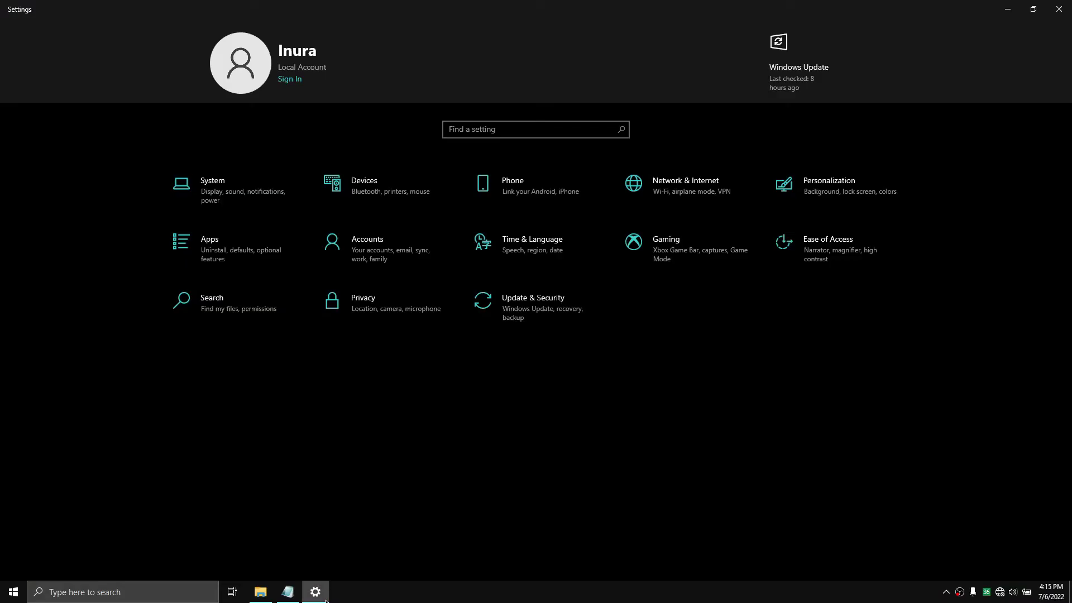
pyautogui.click(321, 599)
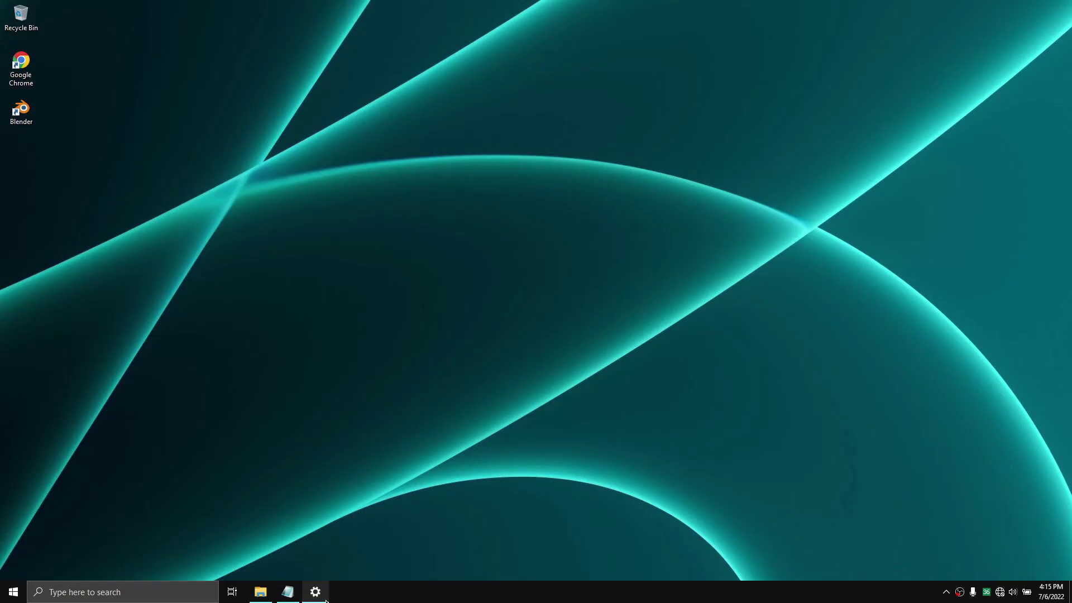
pyautogui.click(265, 592)
pyautogui.click(264, 591)
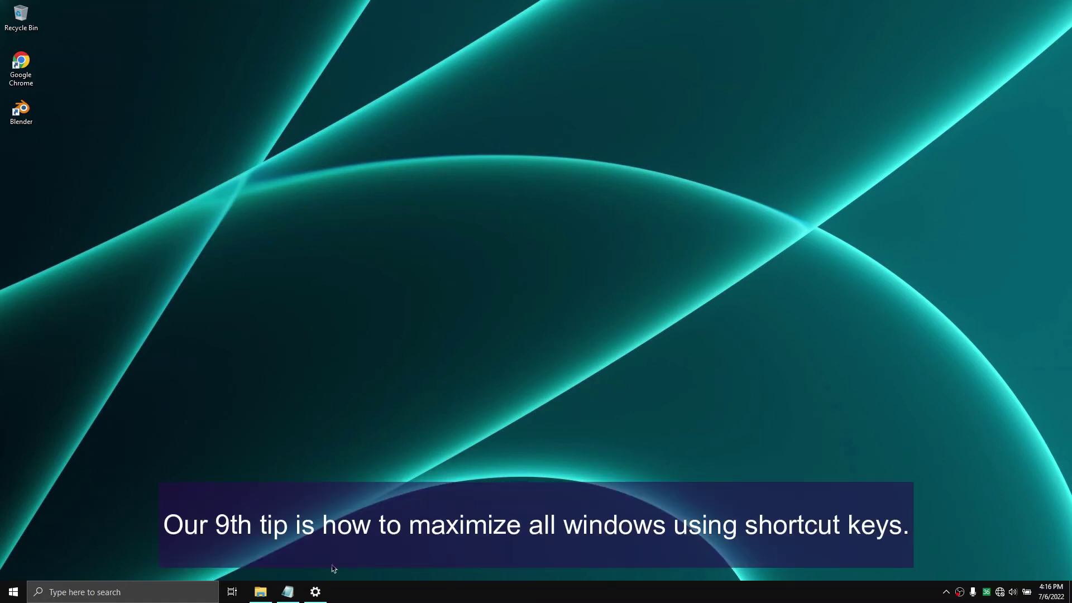
# Restore the minimized Settings, Notepad and File Explorer windows one by one
pyautogui.click(314, 593)
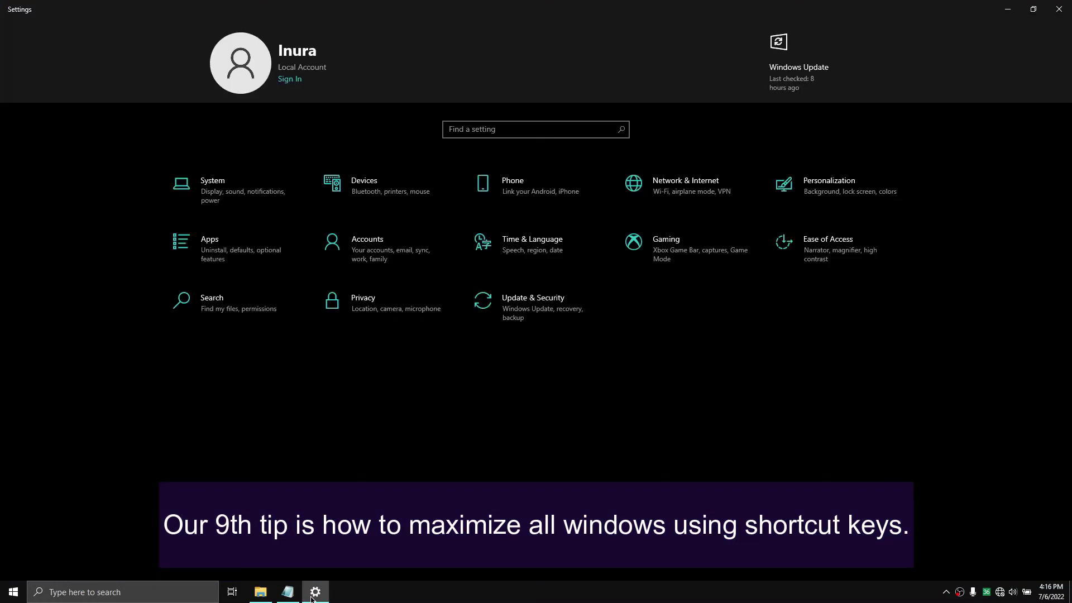
pyautogui.click(312, 595)
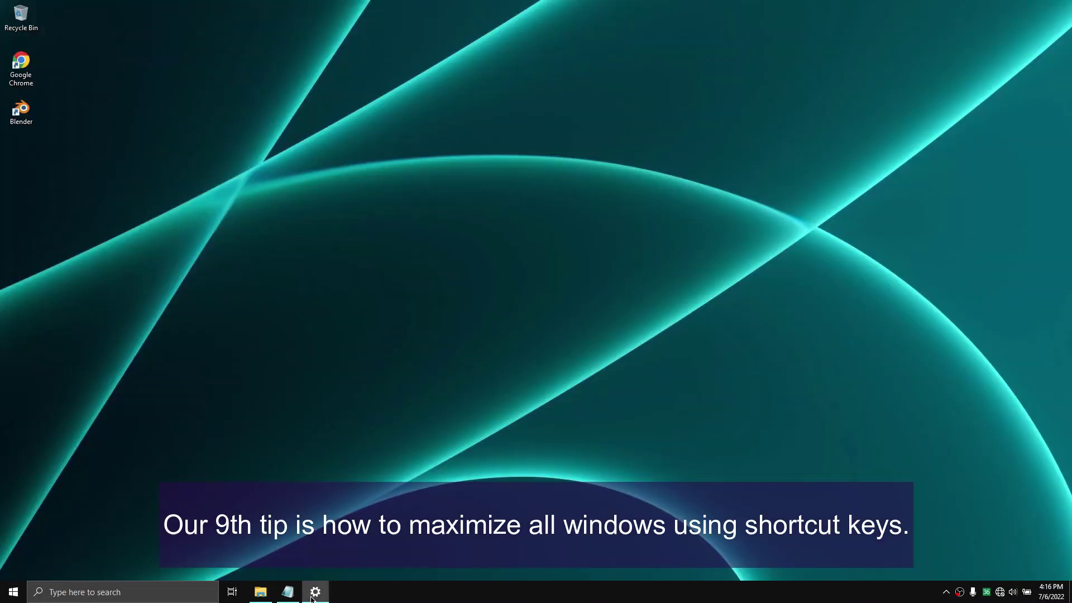
pyautogui.click(313, 595)
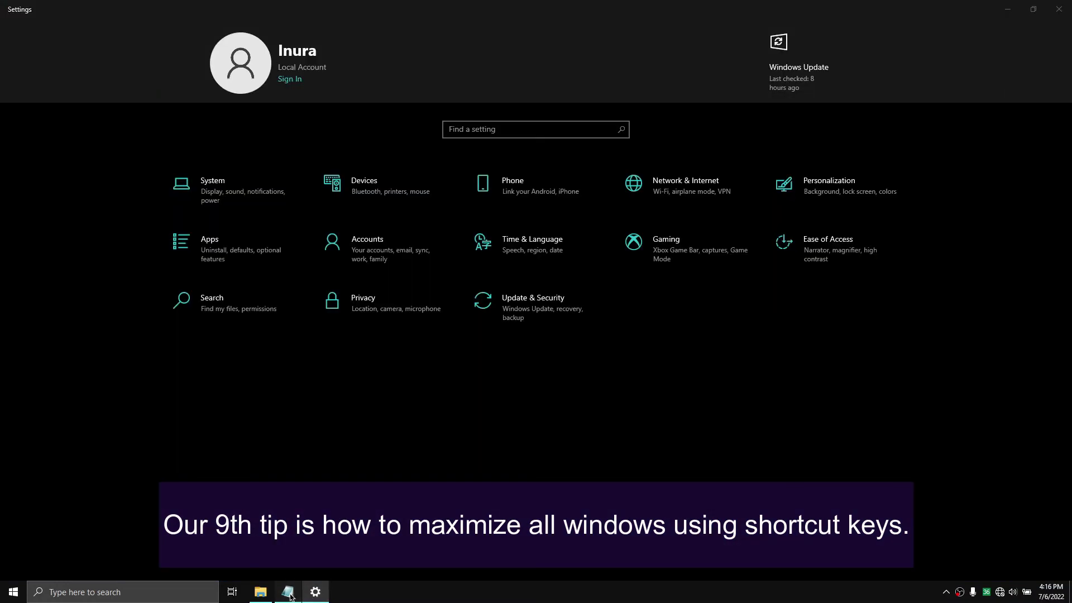
pyautogui.click(297, 596)
pyautogui.click(259, 593)
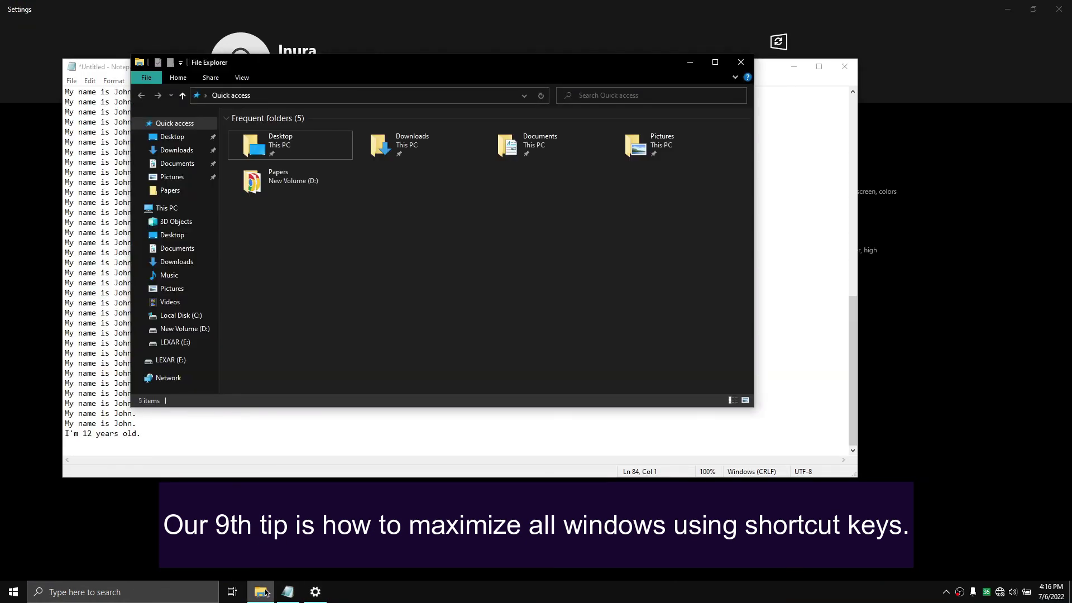
# Minimize all open windows and restore them all together with a single command
pyautogui.press('super+Home')
pyautogui.click(261, 592)
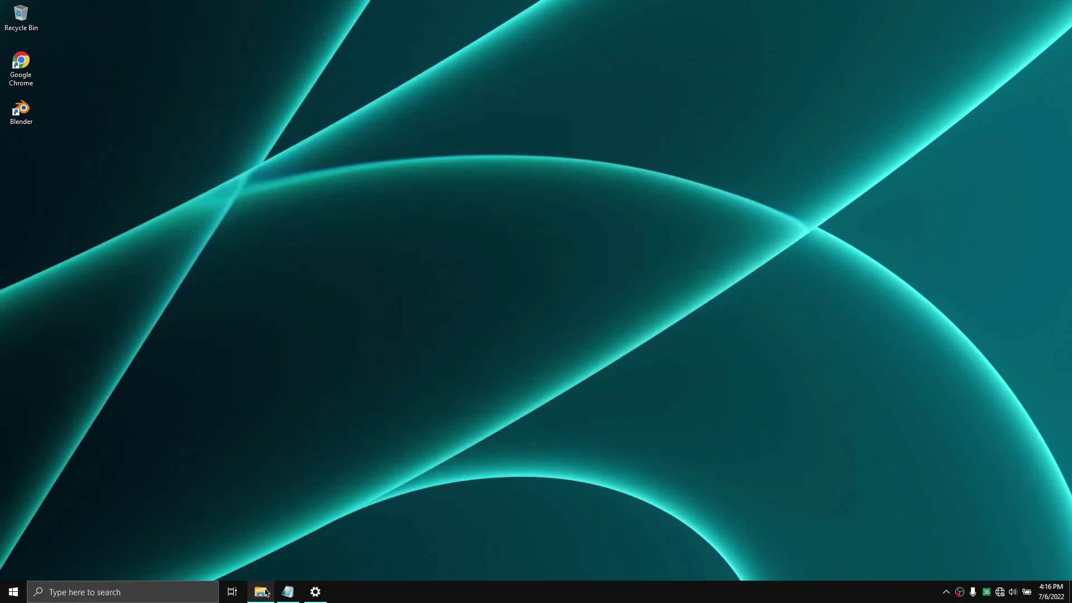
pyautogui.press('super')
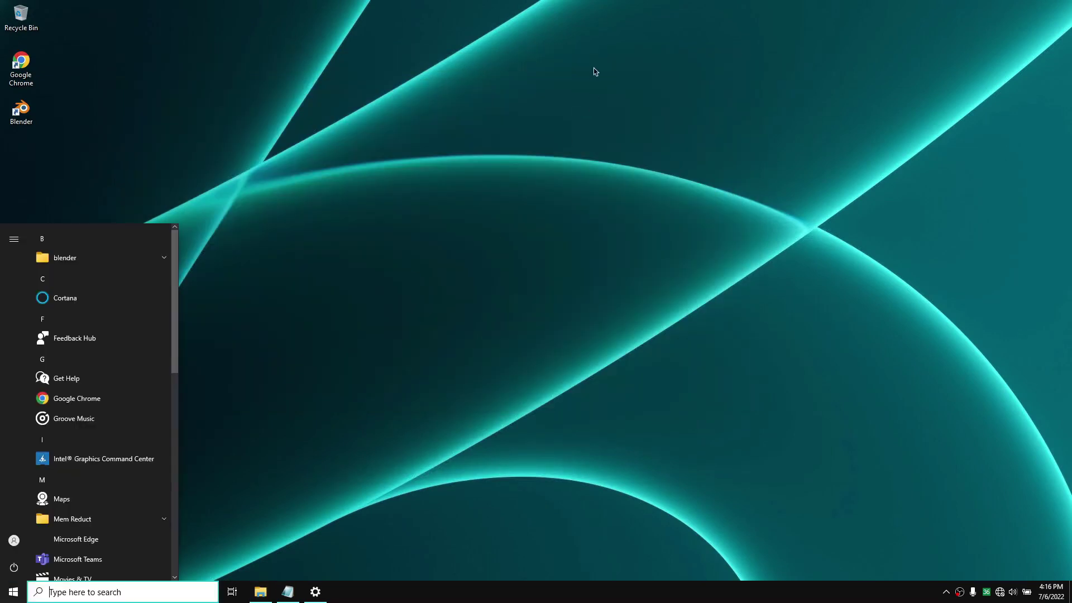
pyautogui.press('super')
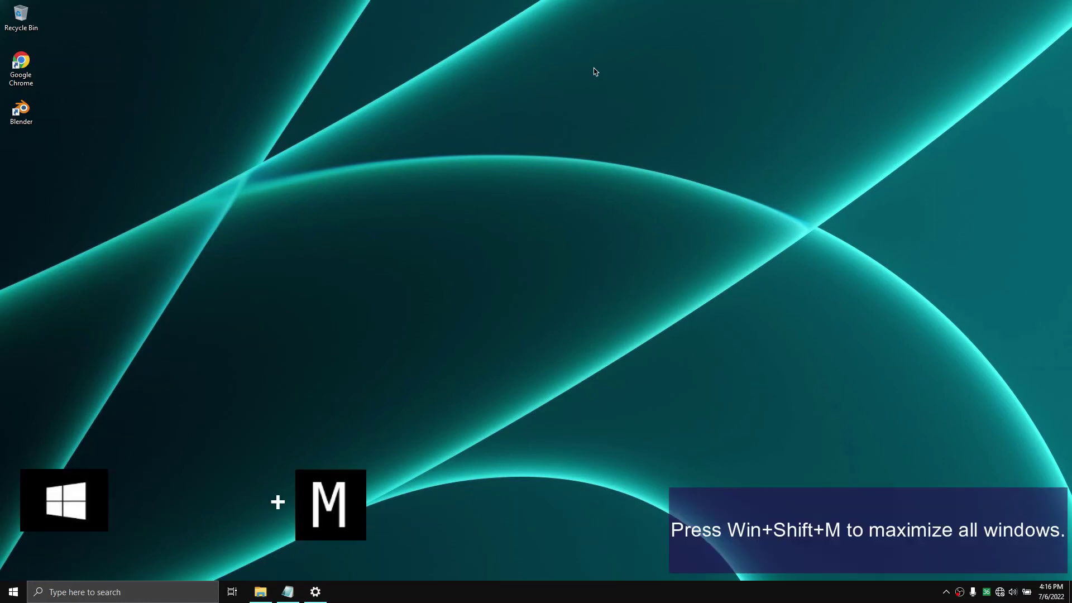
pyautogui.press('super+shift+m')
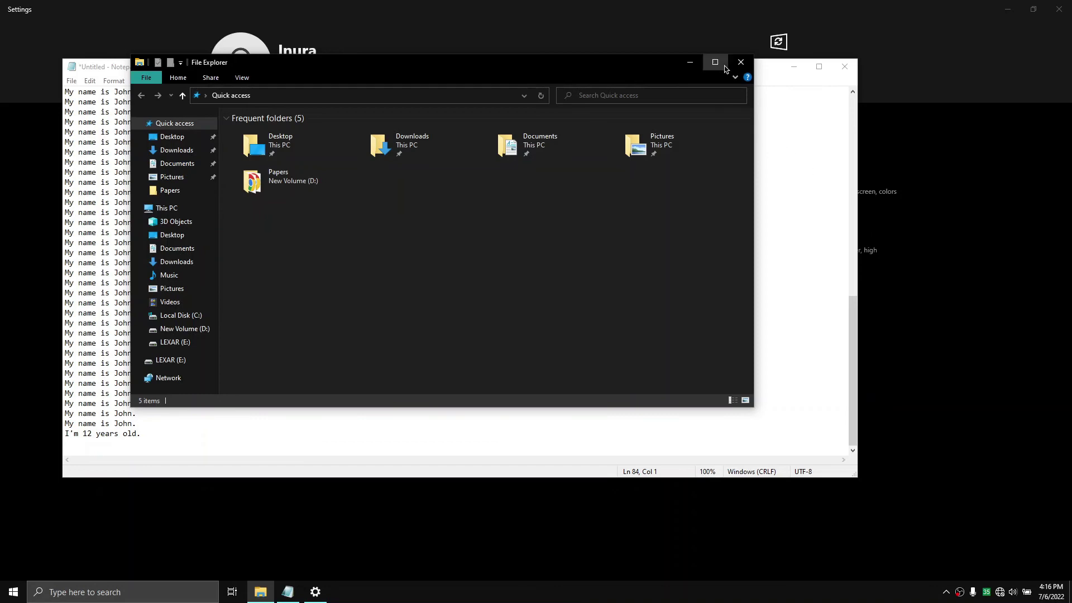
# Toggle a few times between the clear desktop and the full set of open windows
pyautogui.press('super+d')
pyautogui.press('super+d')
pyautogui.press('super+d')
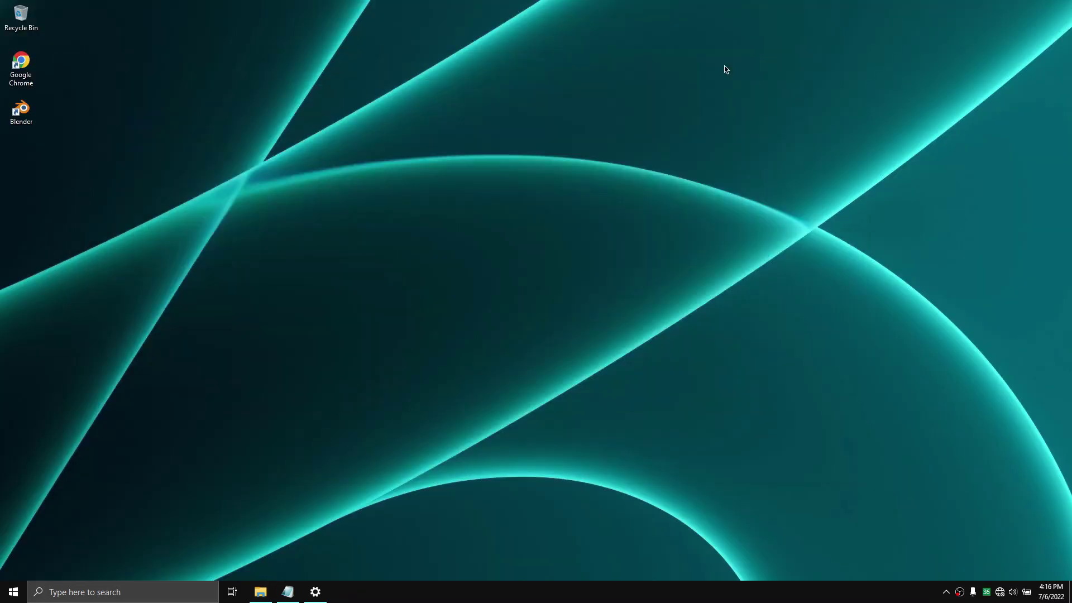
pyautogui.press('super+d')
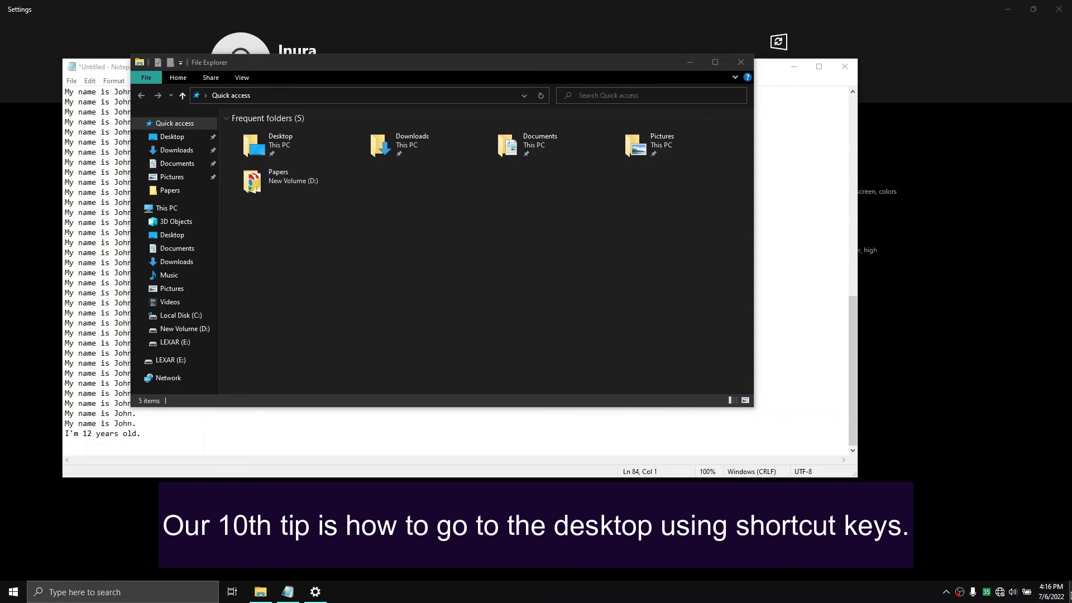
# Demonstrate going to the desktop and back to the open windows repeatedly, and bring Settings to the front
pyautogui.click(1069, 591)
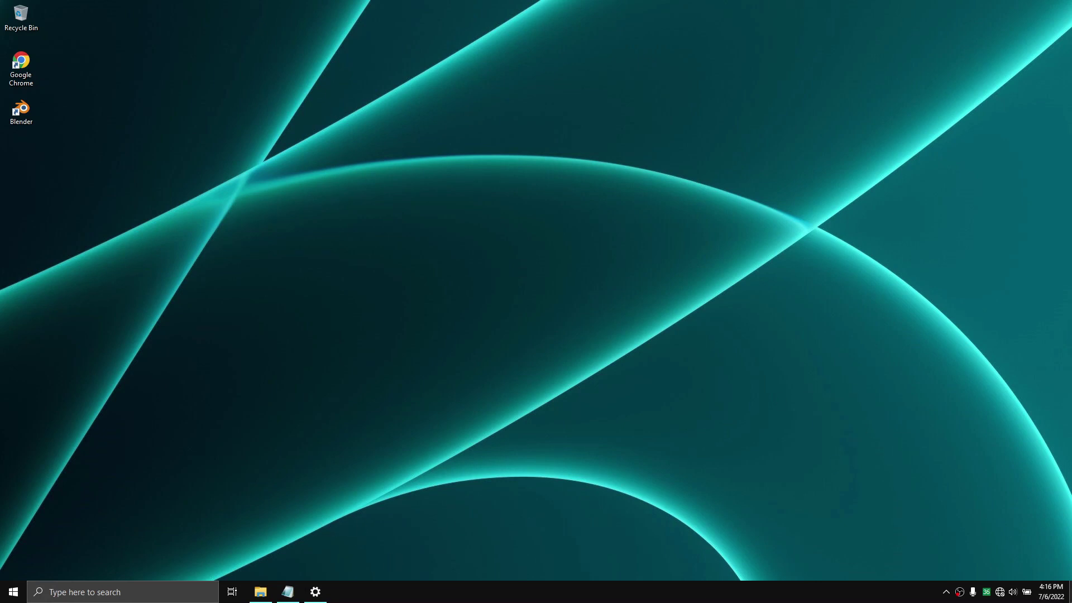
pyautogui.press('super+d')
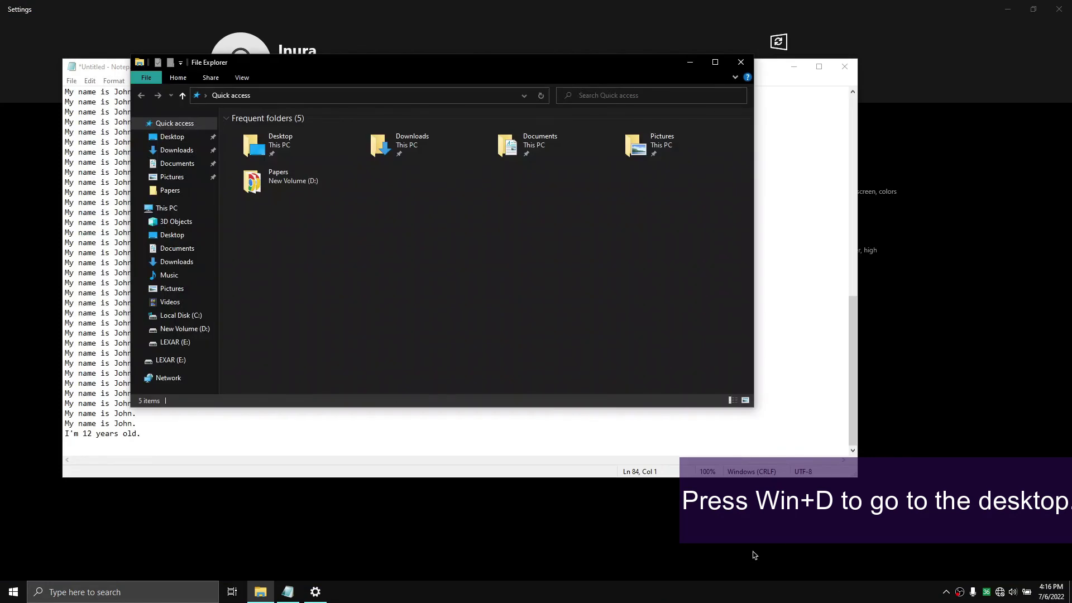
pyautogui.press('super+d')
pyautogui.press('super+d')
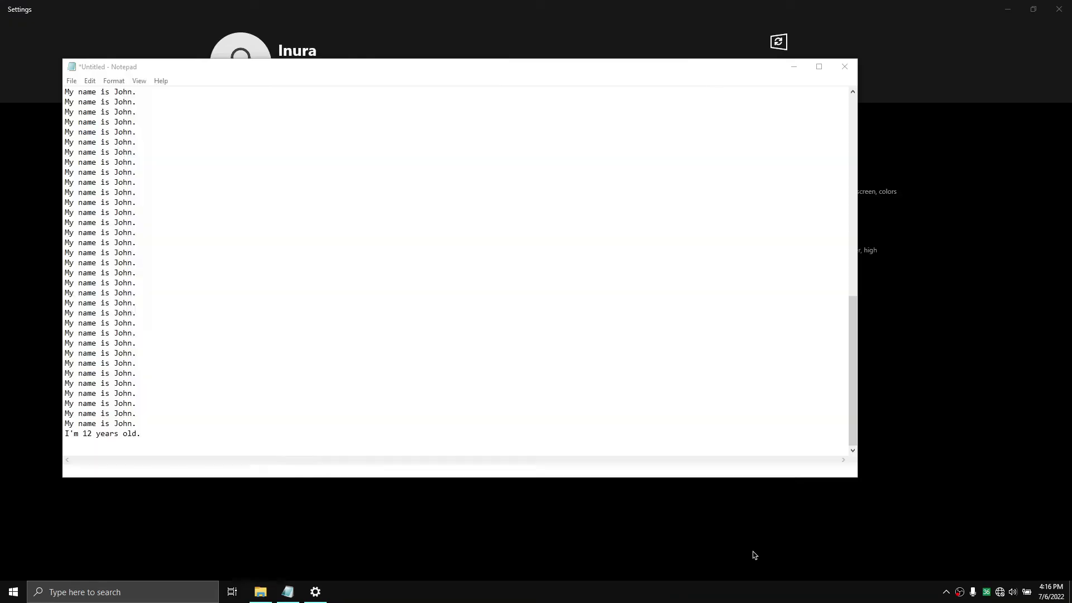
pyautogui.press('super+d')
pyautogui.press('super+d')
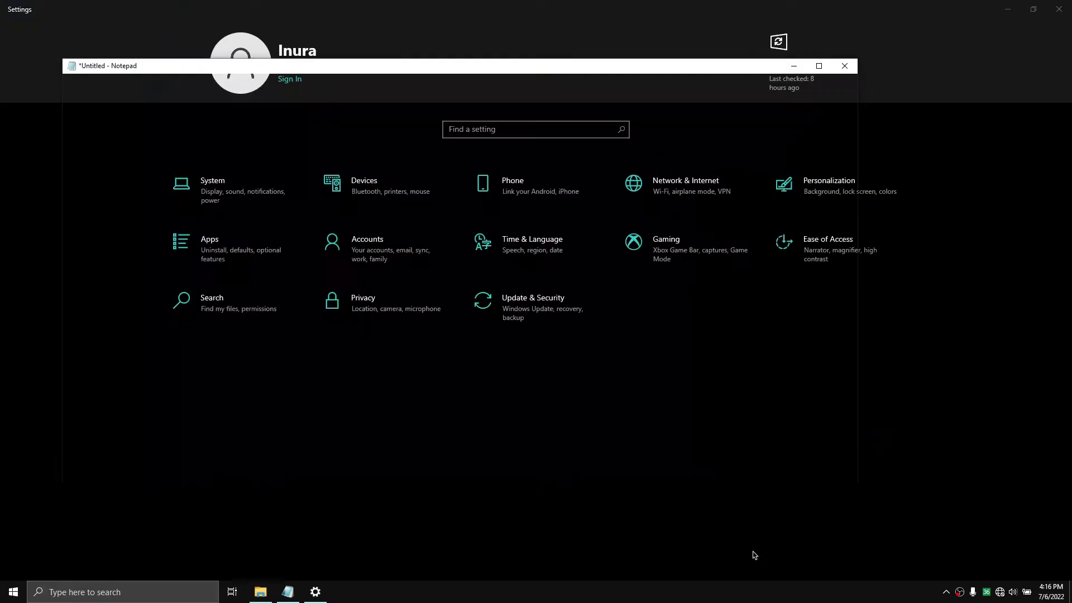
pyautogui.press('super+d')
pyautogui.press('super+d')
pyautogui.press('super+d')
pyautogui.press('super+d')
pyautogui.press('super+d')
pyautogui.press('super+d')
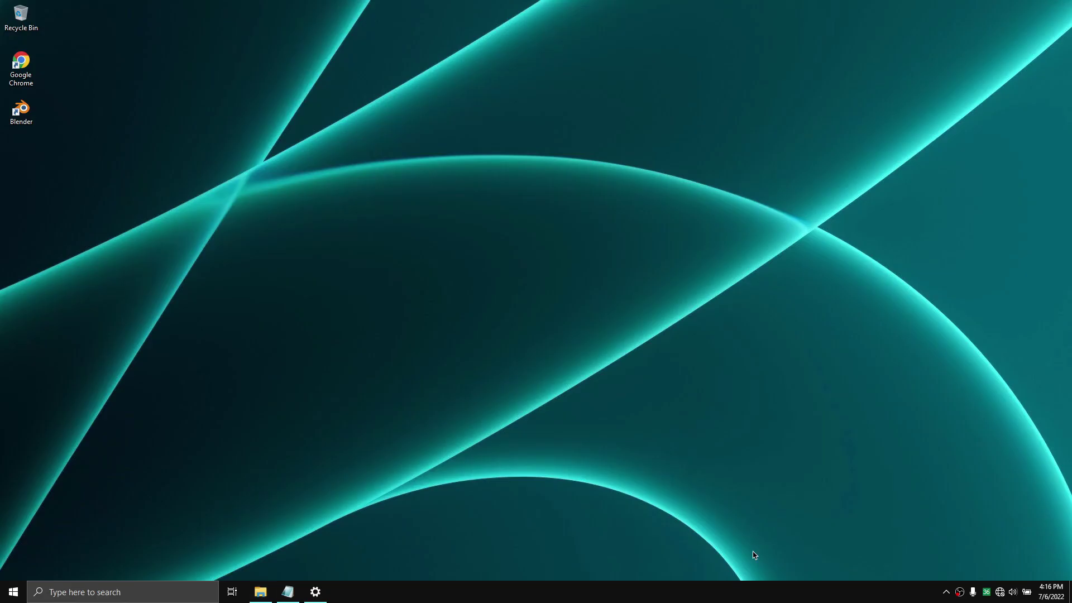
pyautogui.press('super+d')
pyautogui.press('super+d')
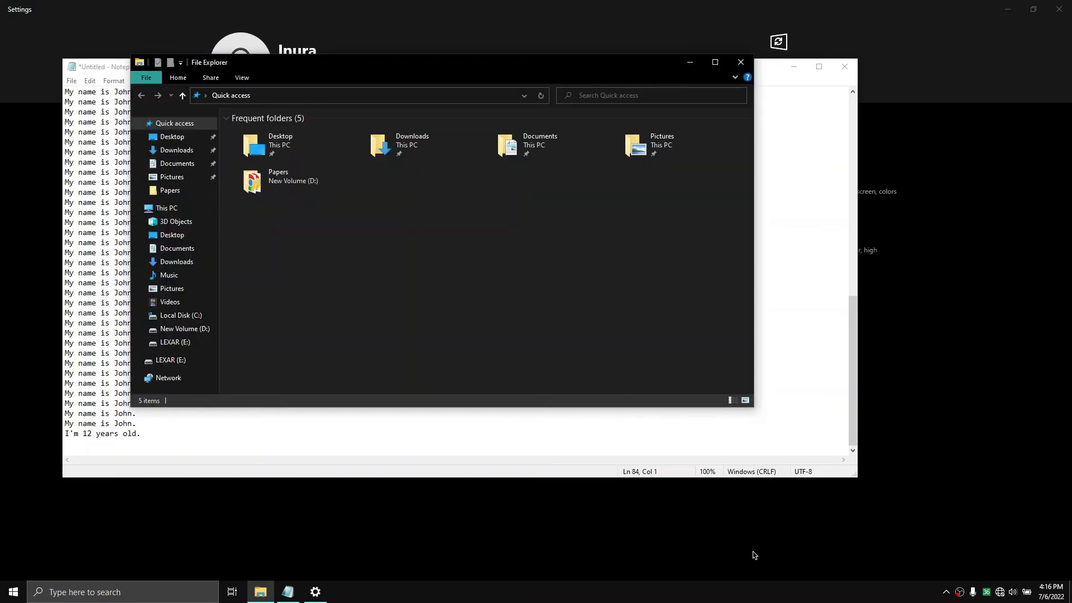
pyautogui.hotkey('alt', 'Tab')
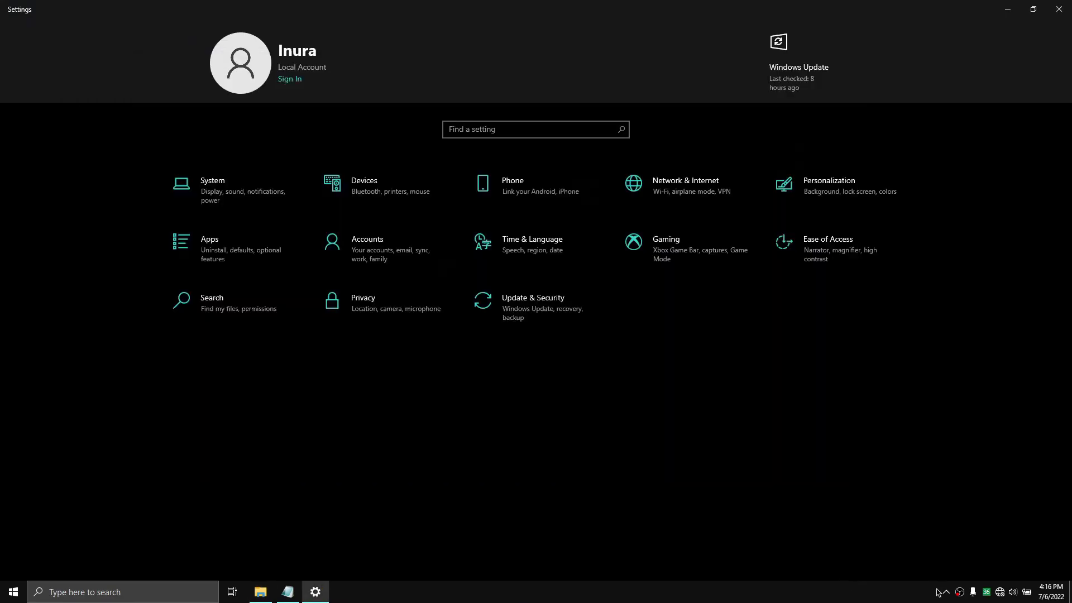